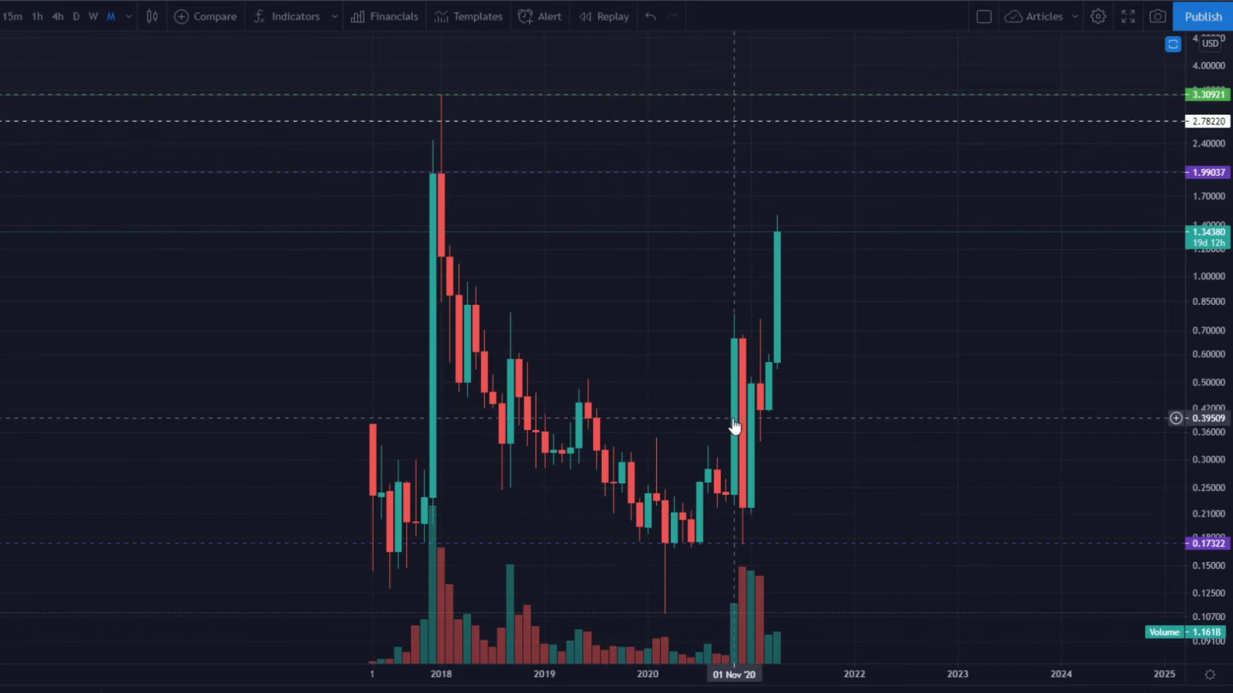
# Check weekly candles, then on the monthly chart drag the bottom support line from 0.17322 to 0.16221.
pyautogui.click(94, 16)
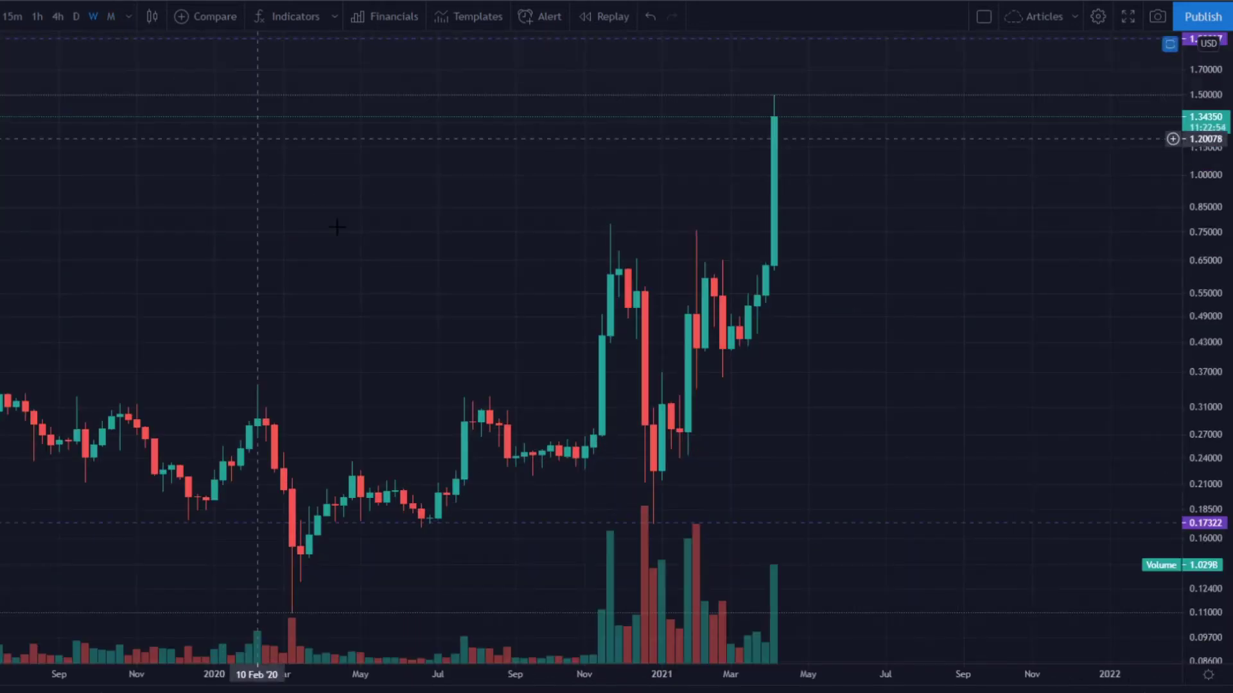
pyautogui.scroll(-5, 369, 254)
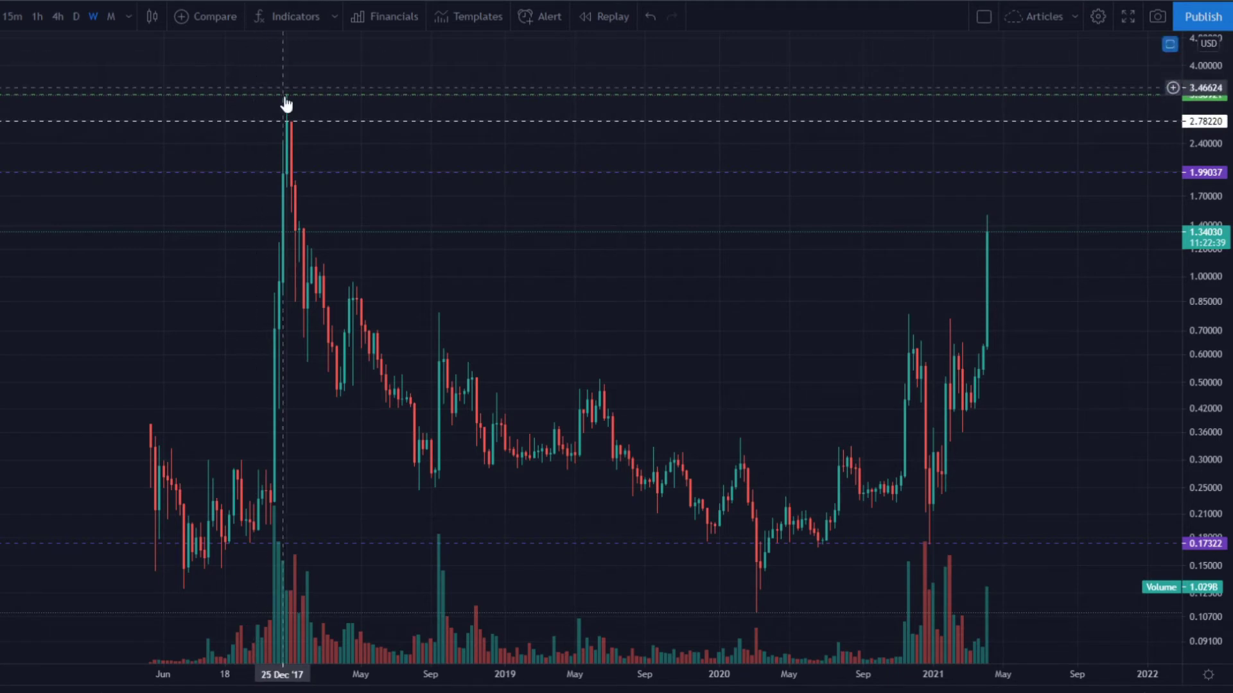
pyautogui.click(113, 17)
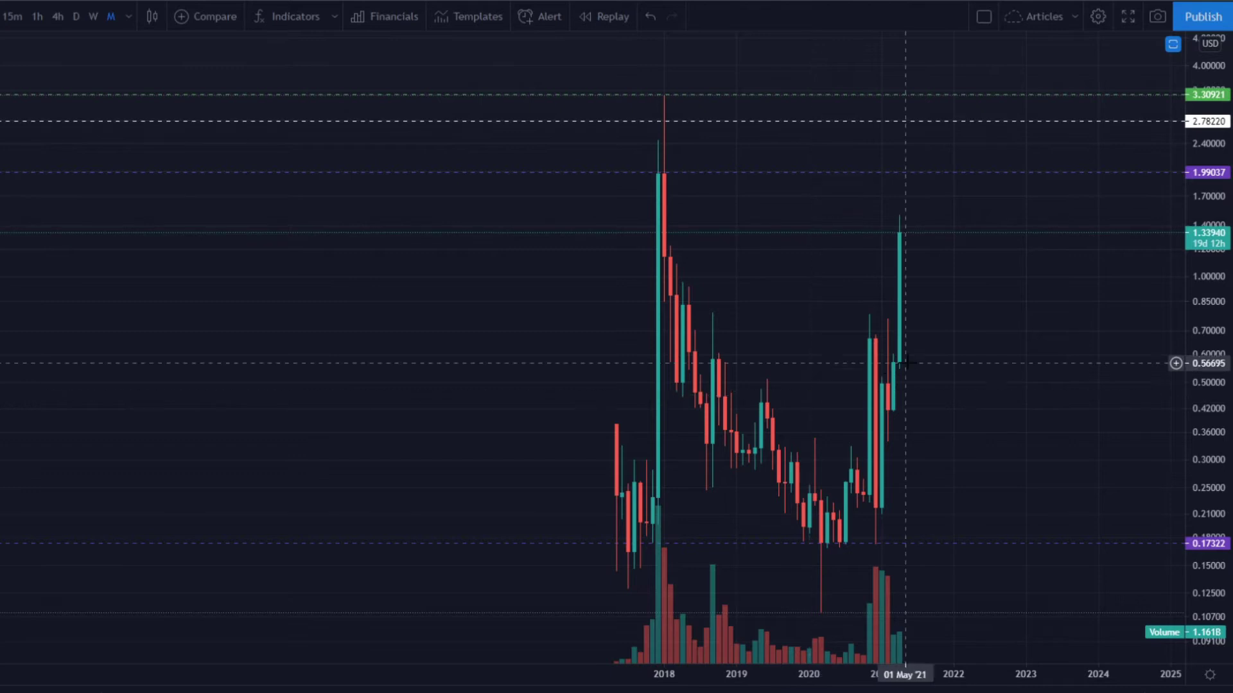
pyautogui.moveTo(976, 325); pyautogui.dragTo(993, 324)
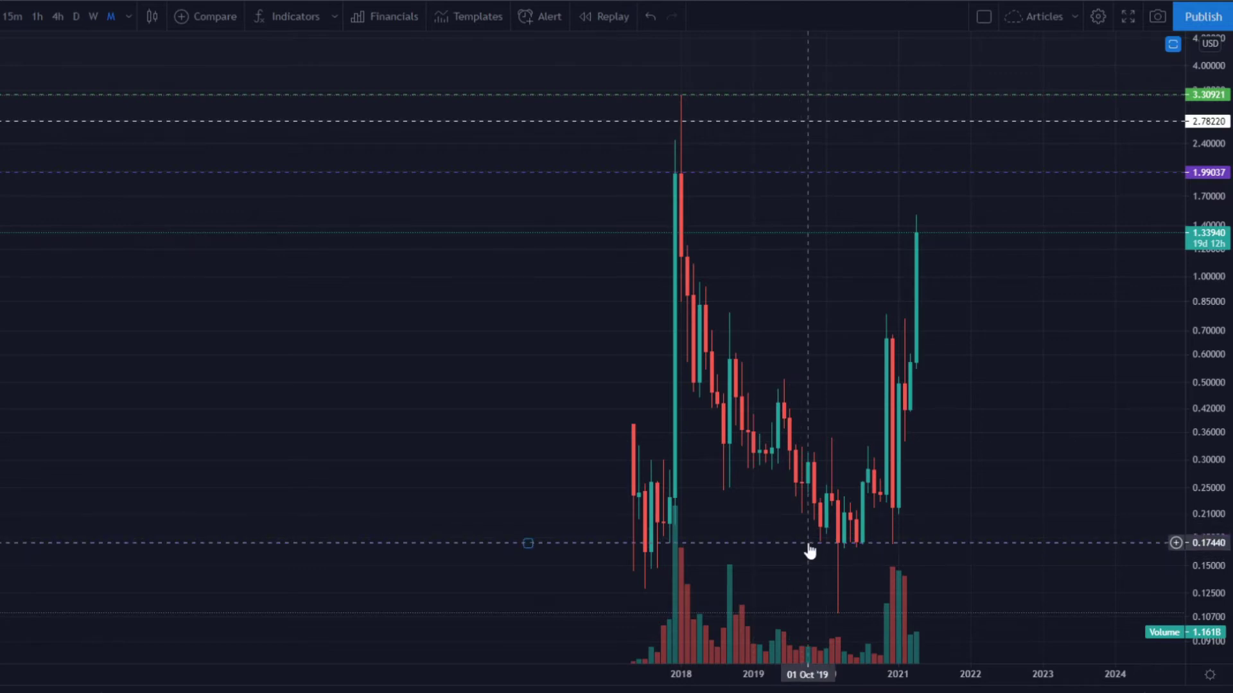
pyautogui.moveTo(808, 545); pyautogui.dragTo(811, 554)
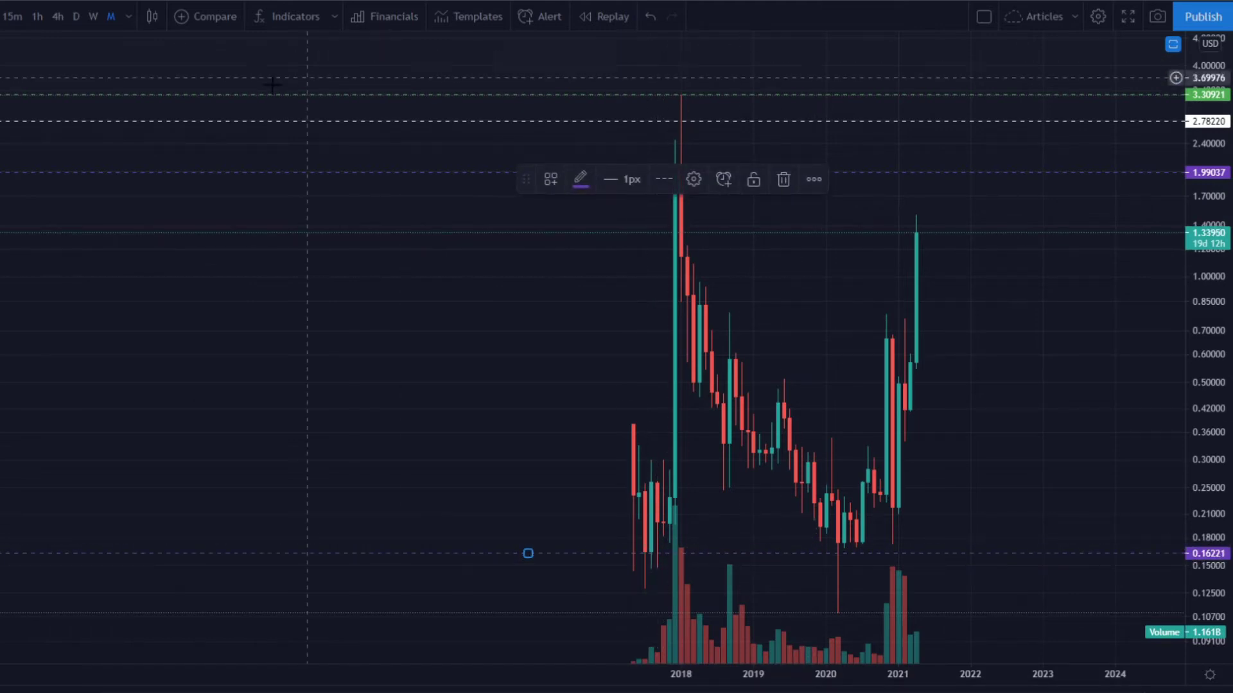
# Switch to weekly candles and bring the 2017 lows into view.
pyautogui.click(92, 17)
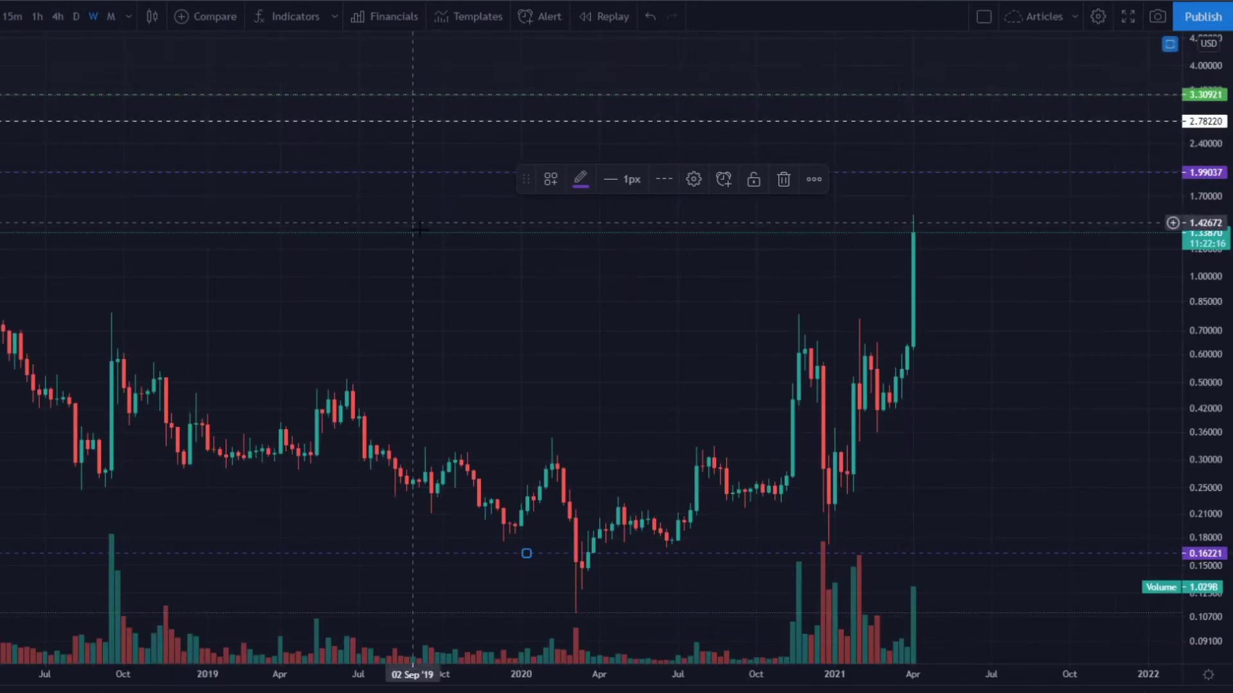
pyautogui.moveTo(243, 331)
pyautogui.mouseDown()
pyautogui.moveTo(944, 366)
pyautogui.moveTo(695, 292)
pyautogui.mouseUp()
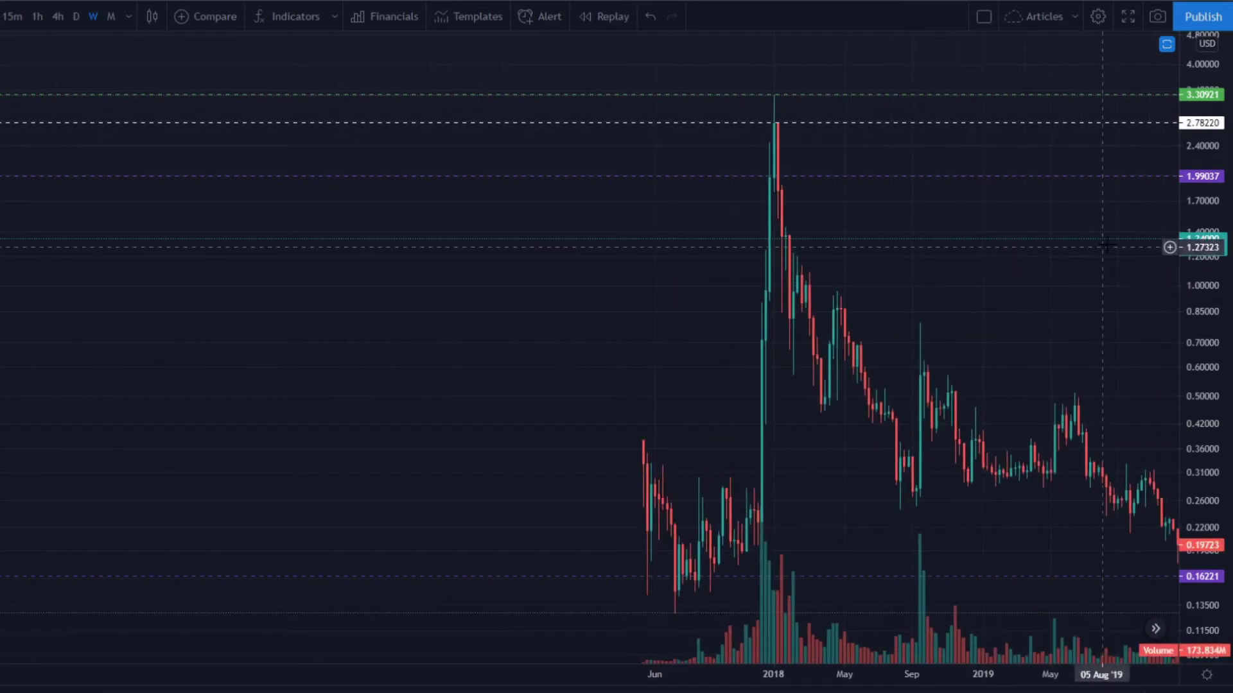
pyautogui.moveTo(1082, 445); pyautogui.dragTo(875, 347)
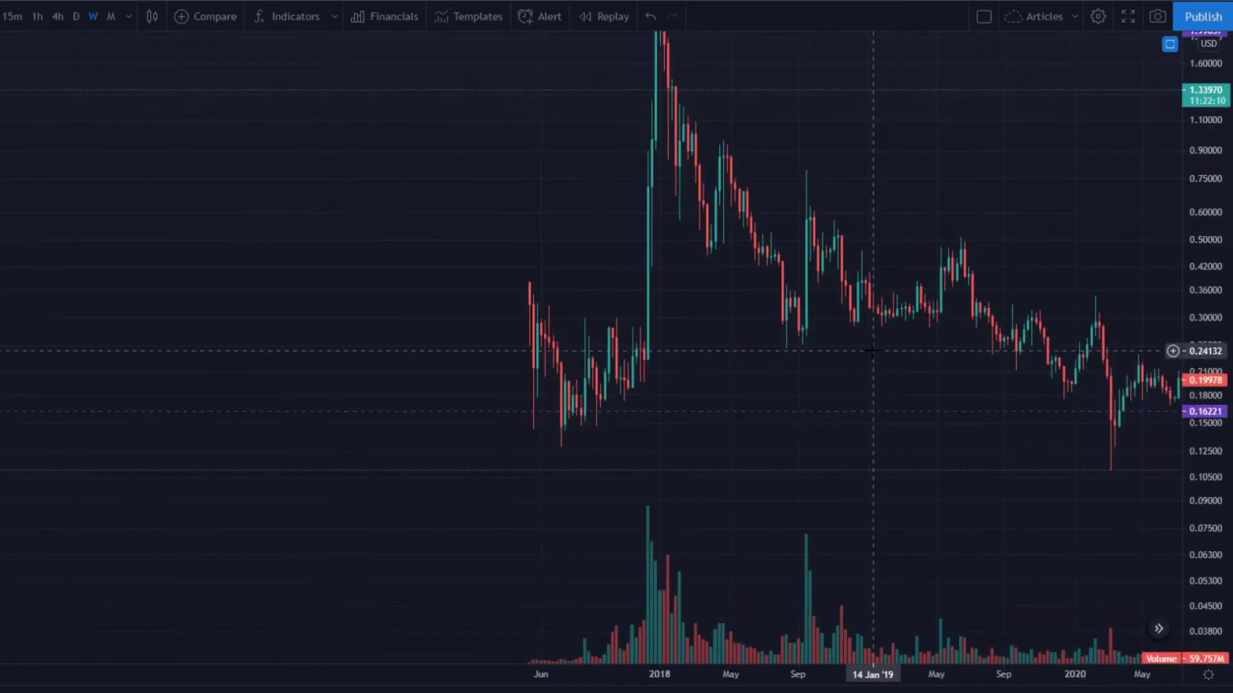
pyautogui.moveTo(920, 446); pyautogui.dragTo(826, 449)
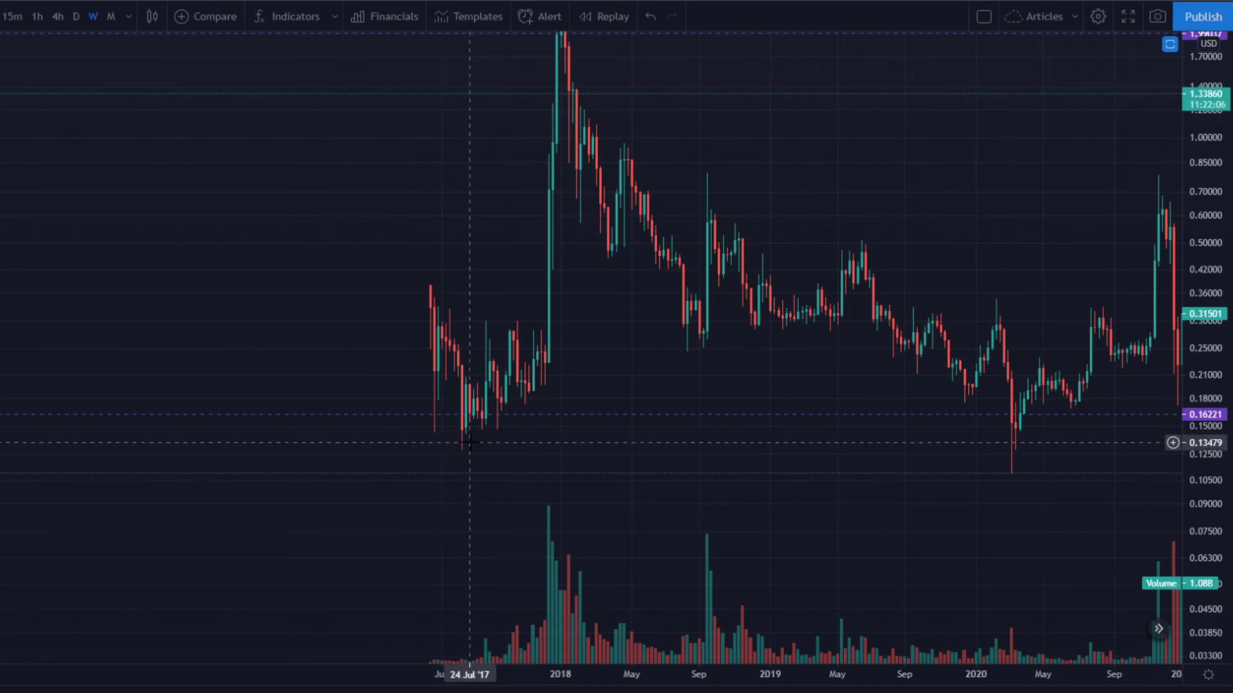
pyautogui.scroll(3, 385, 433)
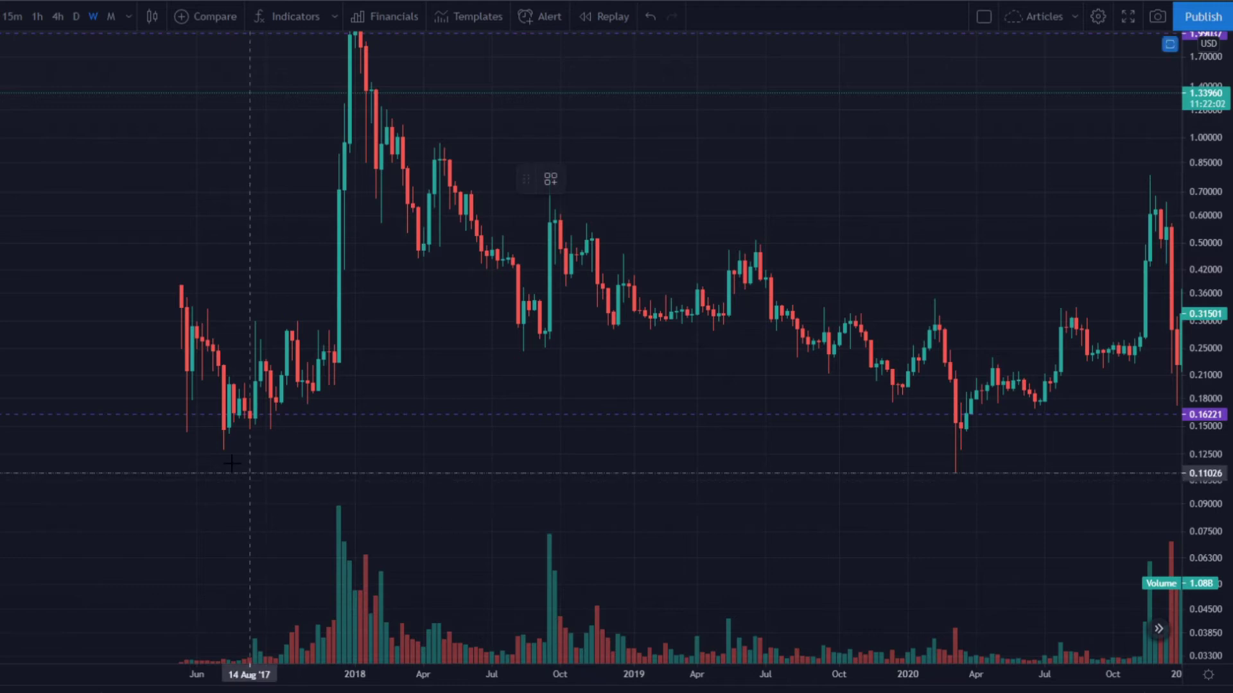
# Place a white horizontal line at 0.14607 along the 2017 lows, then switch to daily candles.
pyautogui.click(255, 431)
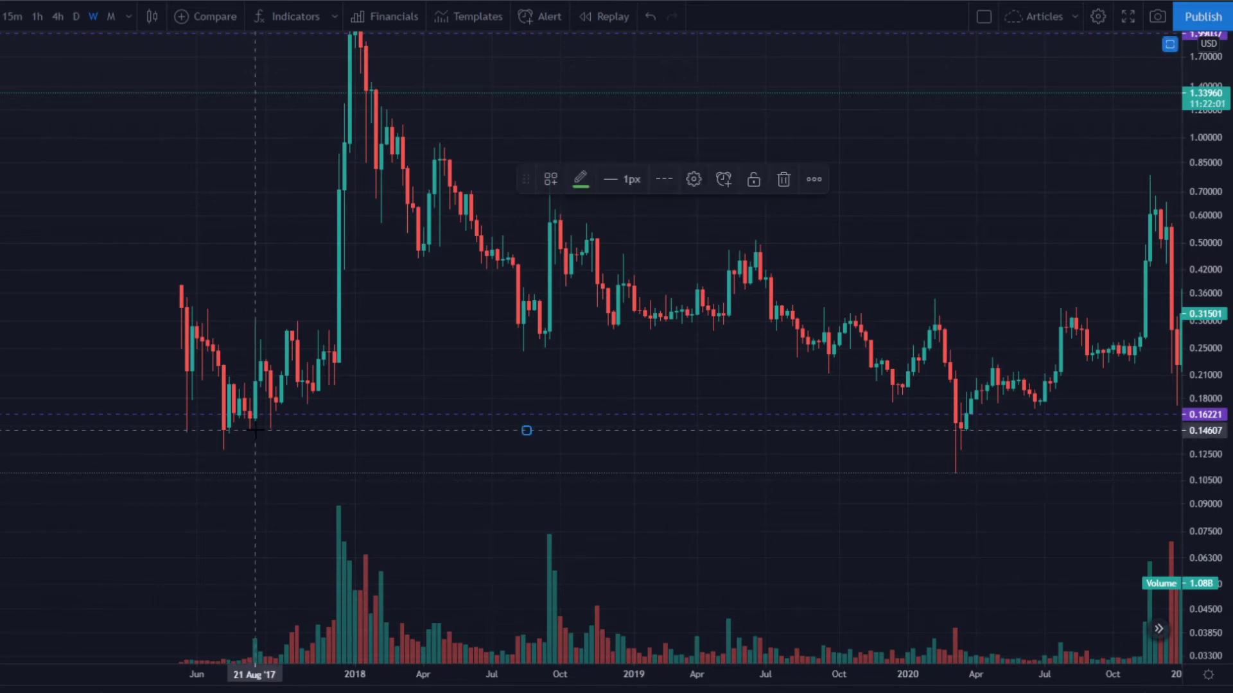
pyautogui.click(580, 179)
pyautogui.click(581, 213)
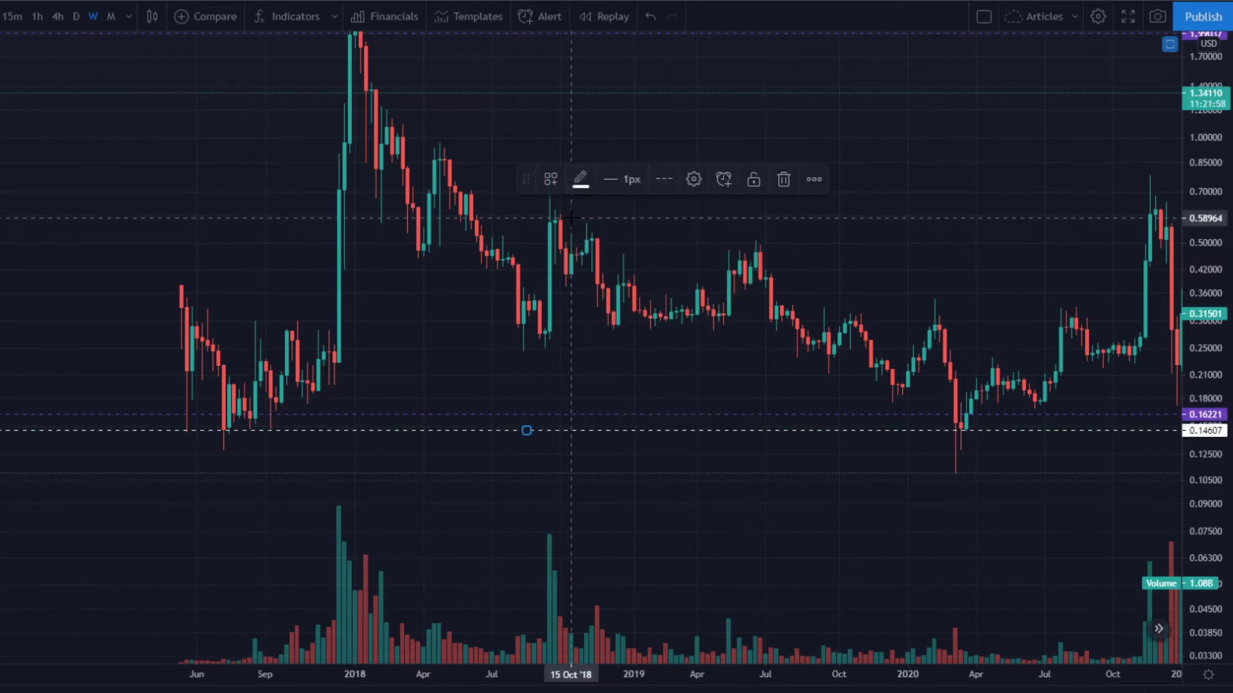
pyautogui.click(75, 23)
# Pan the daily chart back to July 2017 and add a green horizontal line at 0.12865 under the lows.
pyautogui.moveTo(275, 310); pyautogui.dragTo(396, 319)
pyautogui.scroll(-3, 220, 310)
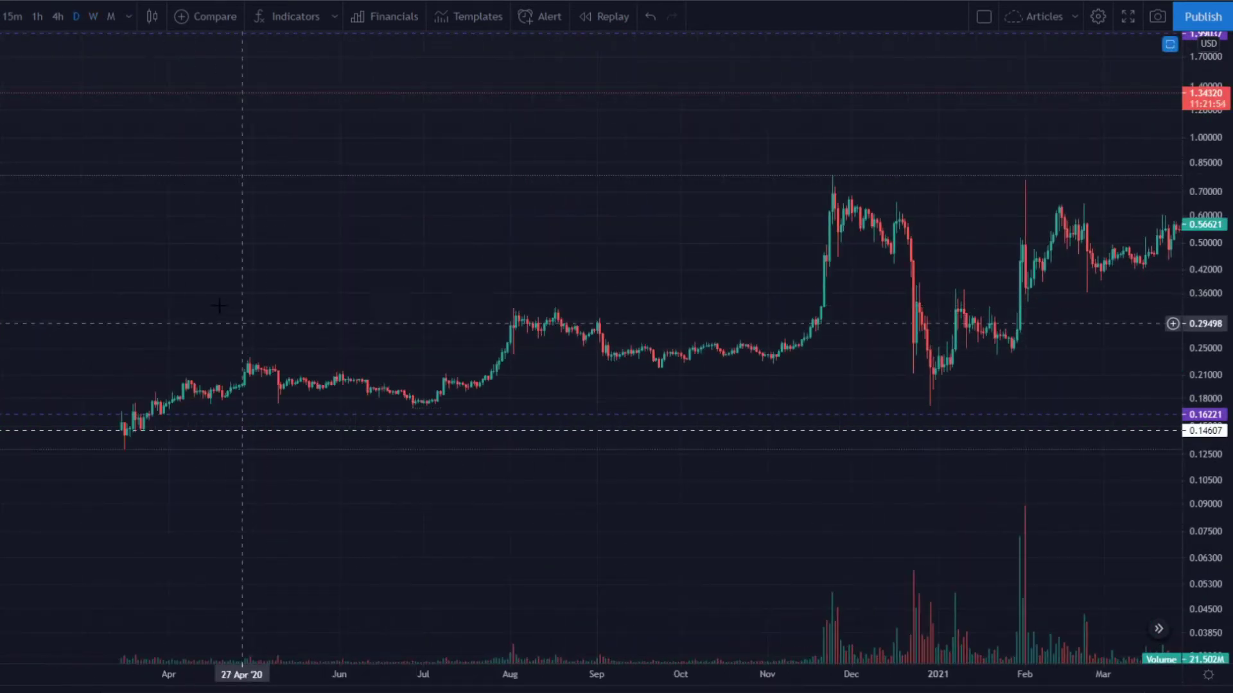
pyautogui.moveTo(220, 311); pyautogui.dragTo(861, 321)
pyautogui.moveTo(812, 281); pyautogui.dragTo(883, 295)
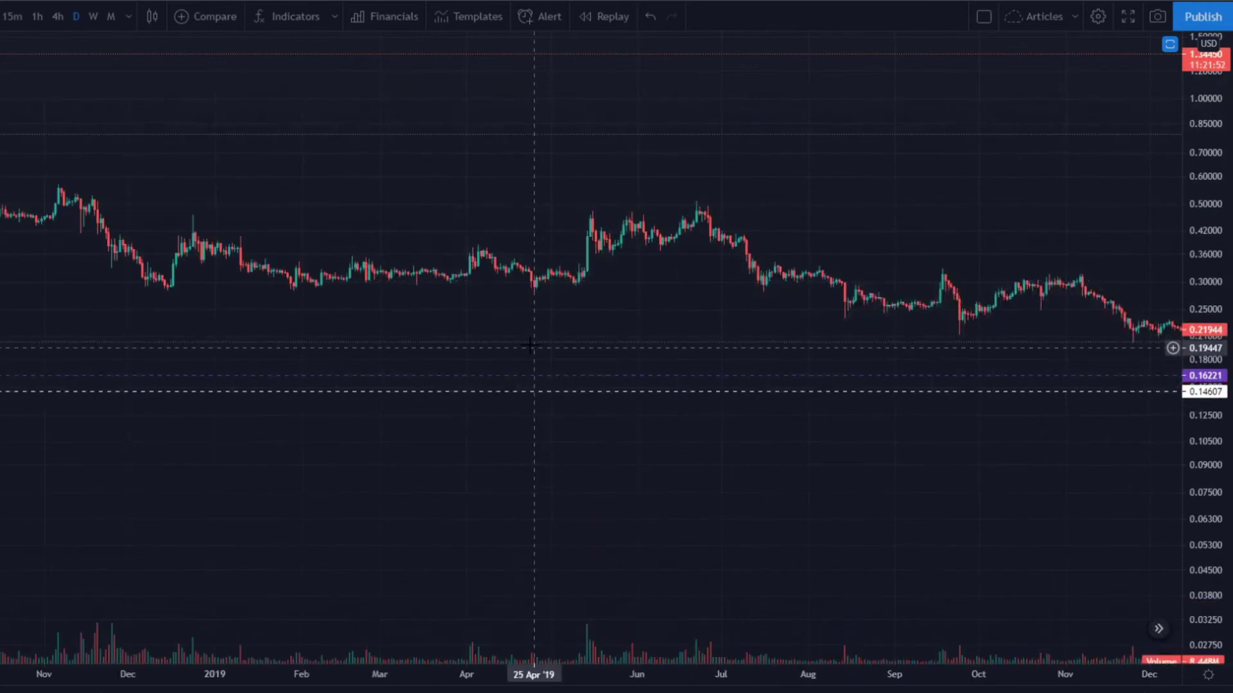
pyautogui.scroll(-3, 523, 350)
pyautogui.moveTo(477, 507); pyautogui.dragTo(1026, 495)
pyautogui.moveTo(385, 501); pyautogui.dragTo(934, 499)
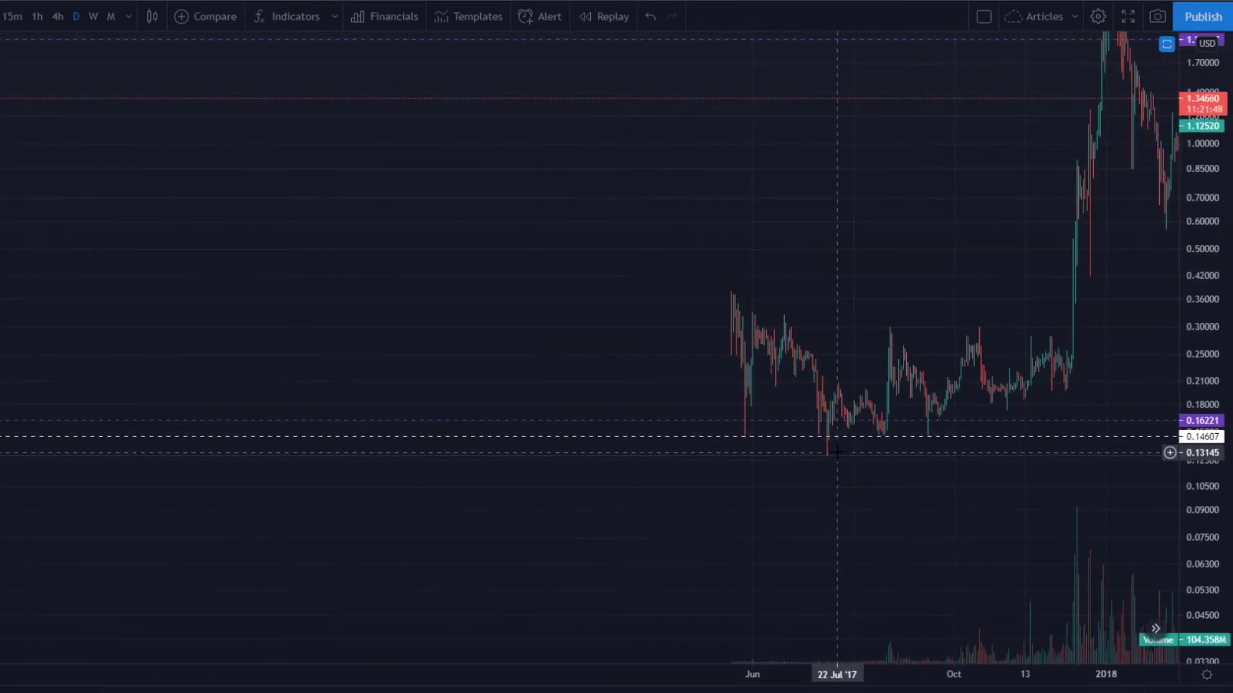
pyautogui.scroll(1, 841, 462)
pyautogui.scroll(3, 1069, 443)
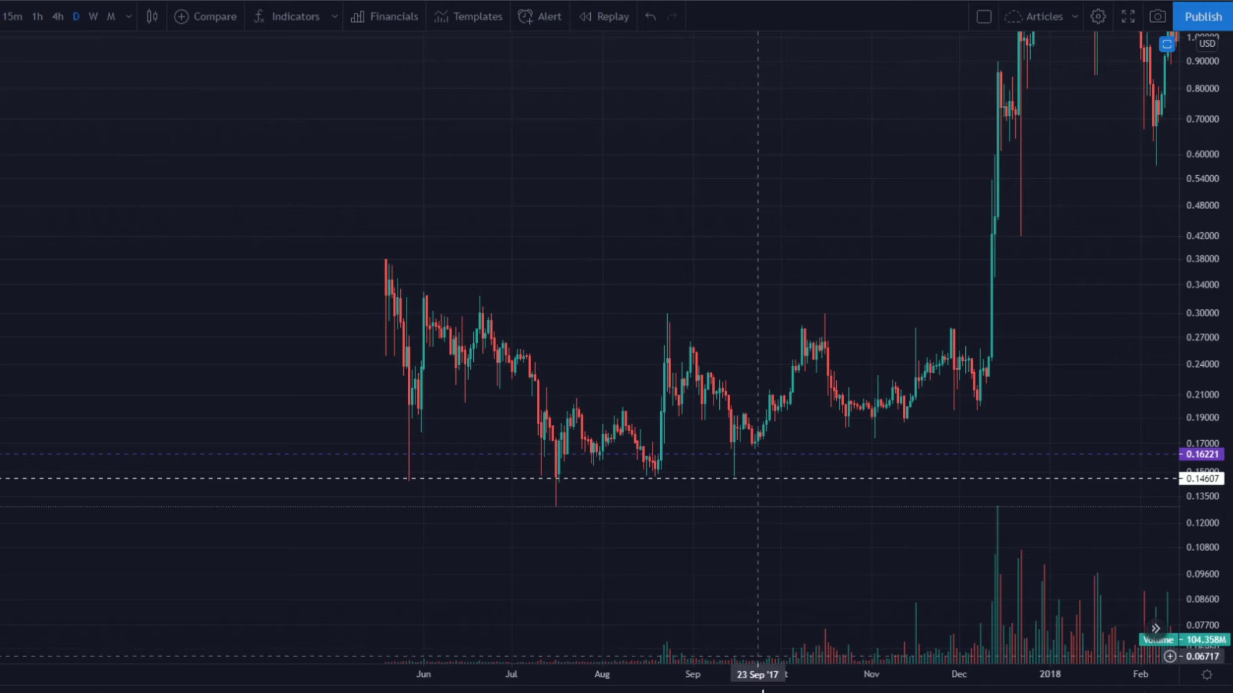
pyautogui.click(570, 508)
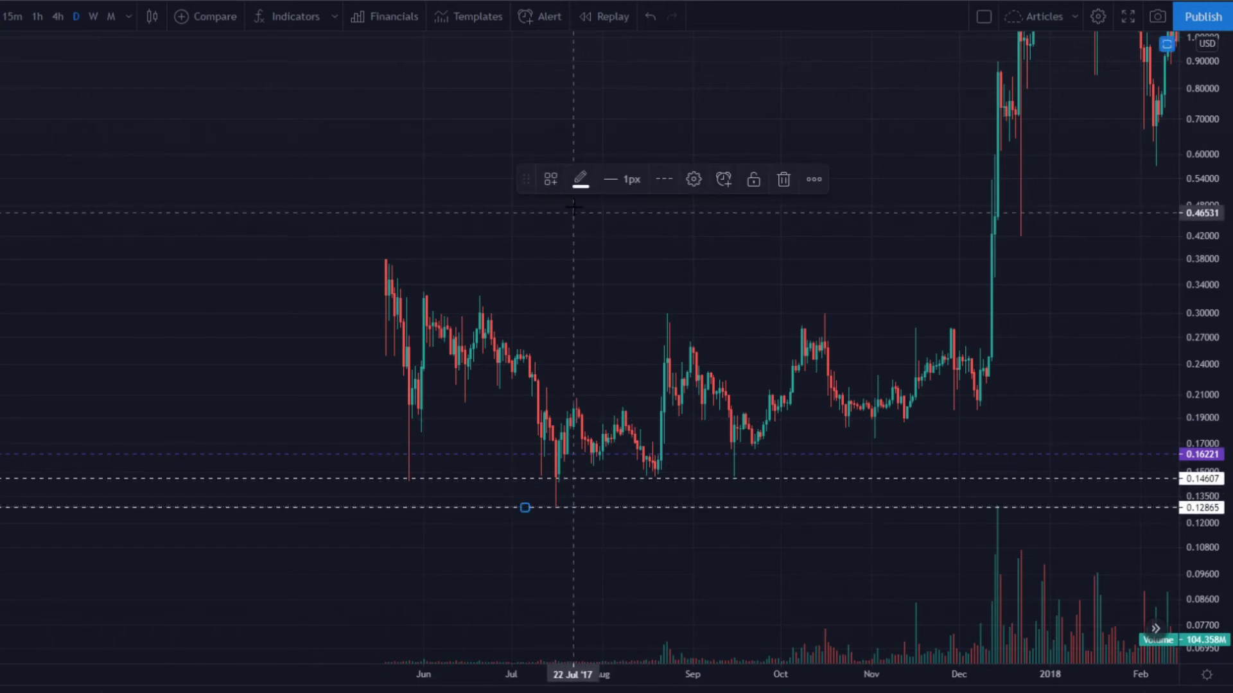
pyautogui.click(581, 179)
pyautogui.click(633, 231)
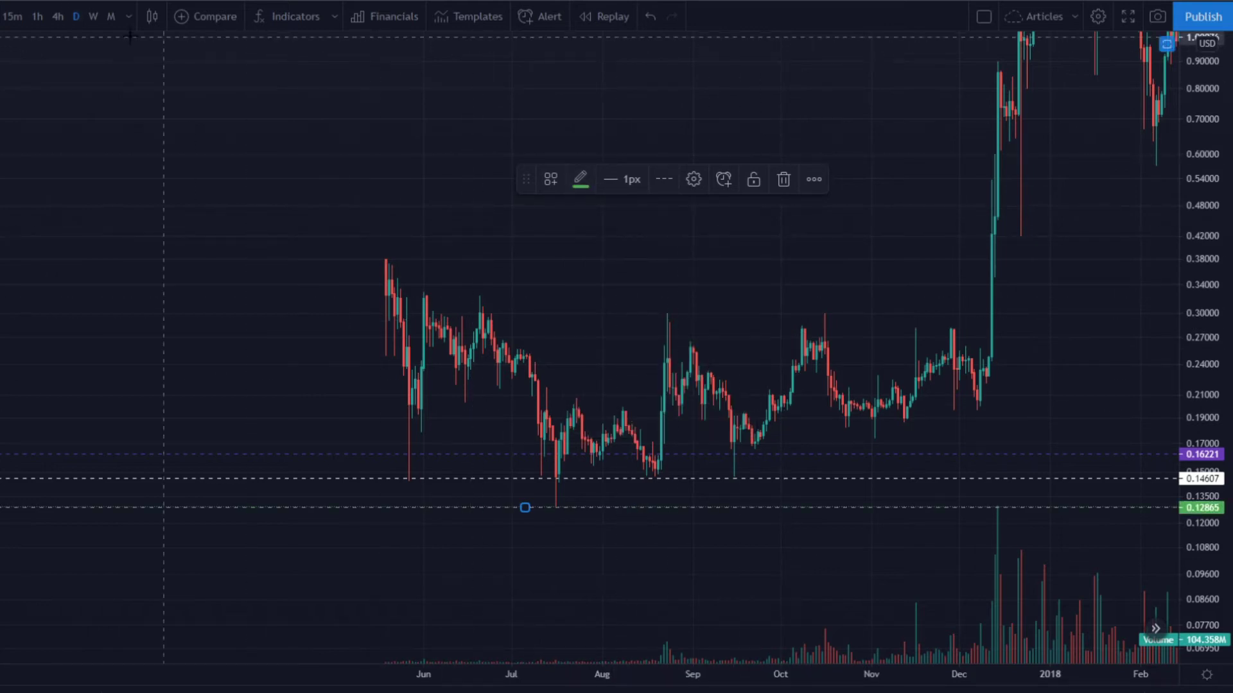
# On monthly candles, delete the stray 0.20635 line and auto-reset the price scale.
pyautogui.click(110, 17)
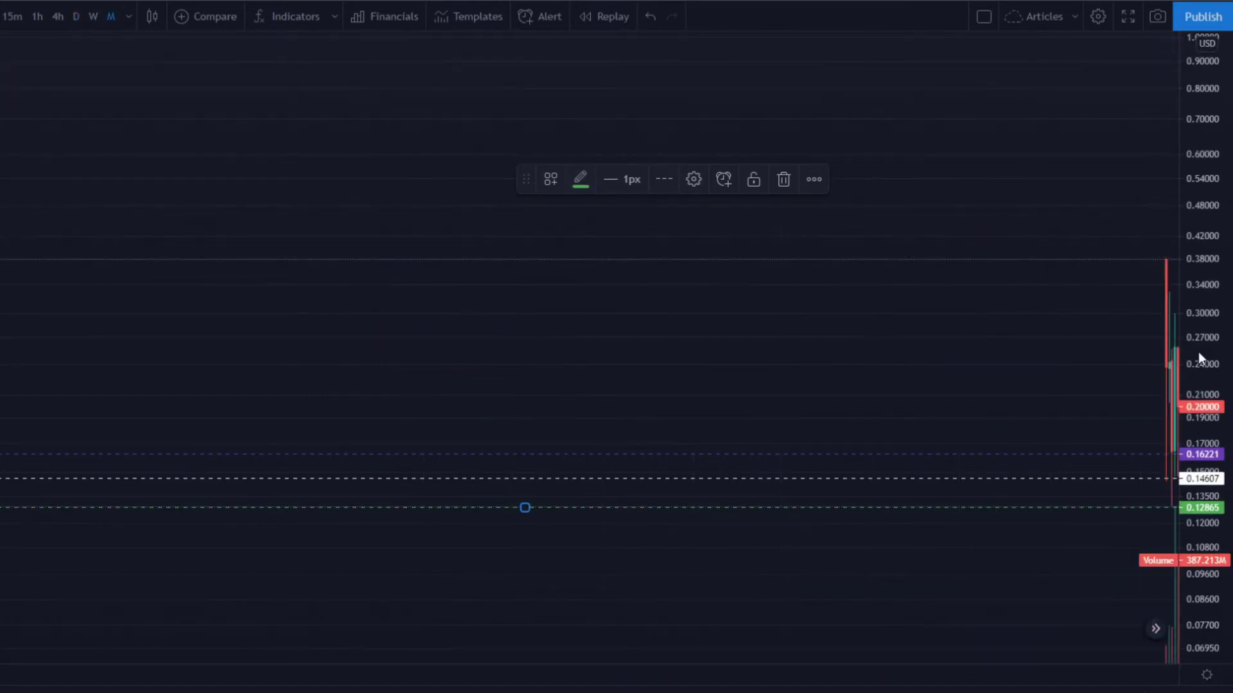
pyautogui.moveTo(1198, 351); pyautogui.dragTo(1197, 308)
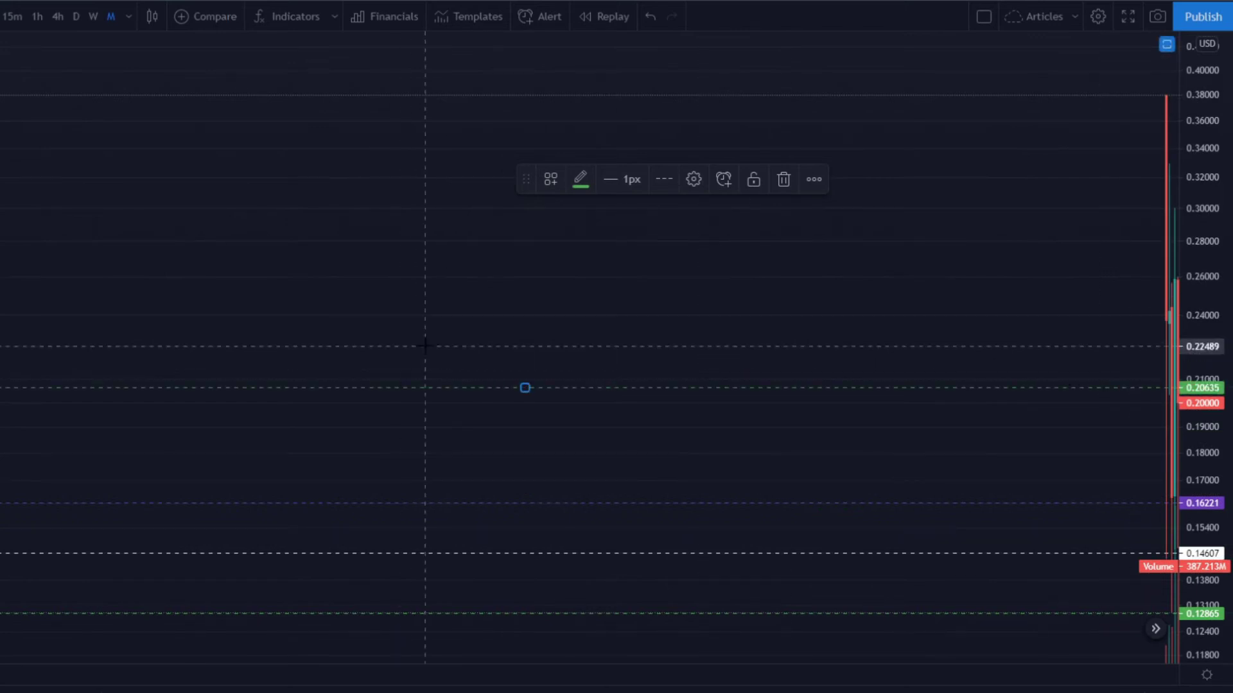
pyautogui.press('Delete')
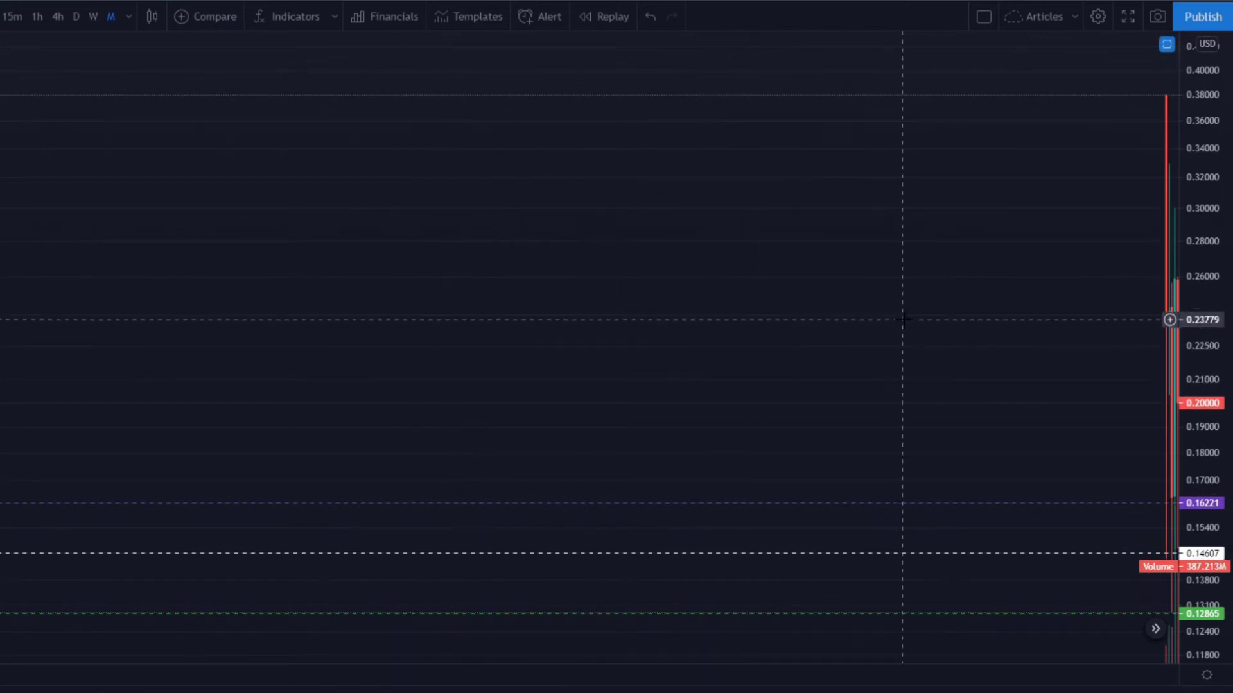
pyautogui.hotkey('alt', 'r')
pyautogui.scroll(2, 728, 451)
pyautogui.moveTo(728, 452); pyautogui.dragTo(950, 180)
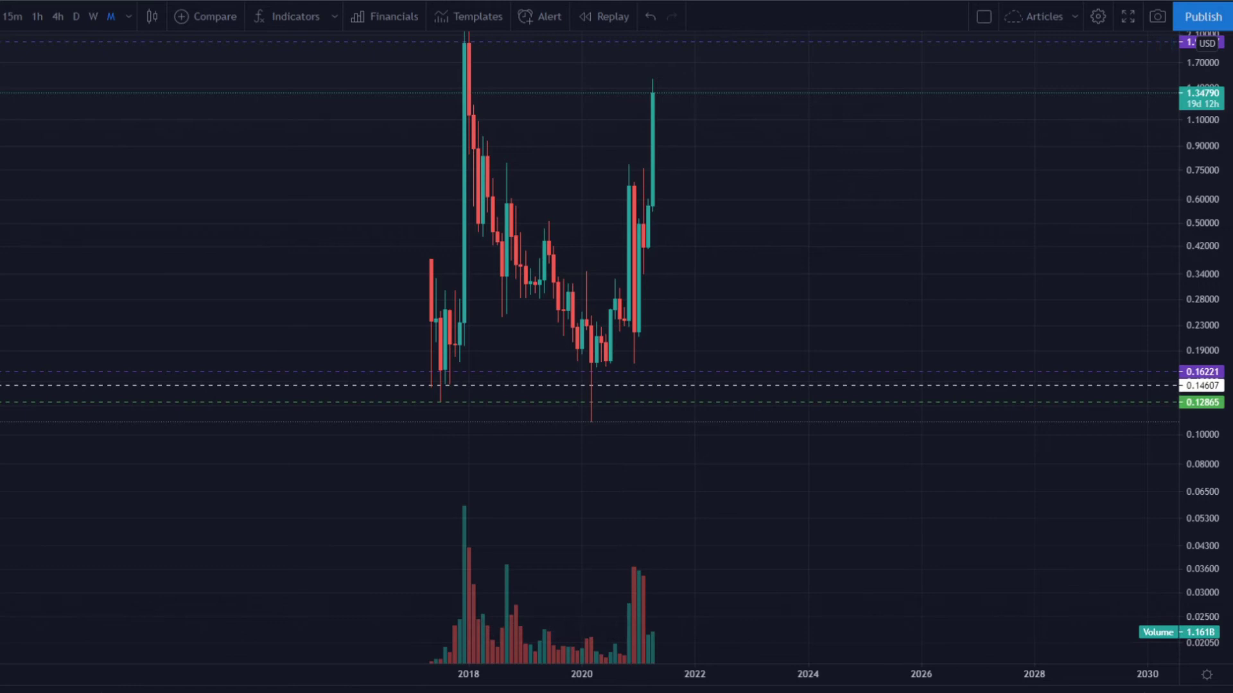
# Draw a price-range box from the Dec 2019 lows toward the 2020 low, then cancel the resize.
pyautogui.click(582, 365)
pyautogui.click(629, 434)
pyautogui.moveTo(630, 434); pyautogui.dragTo(612, 432)
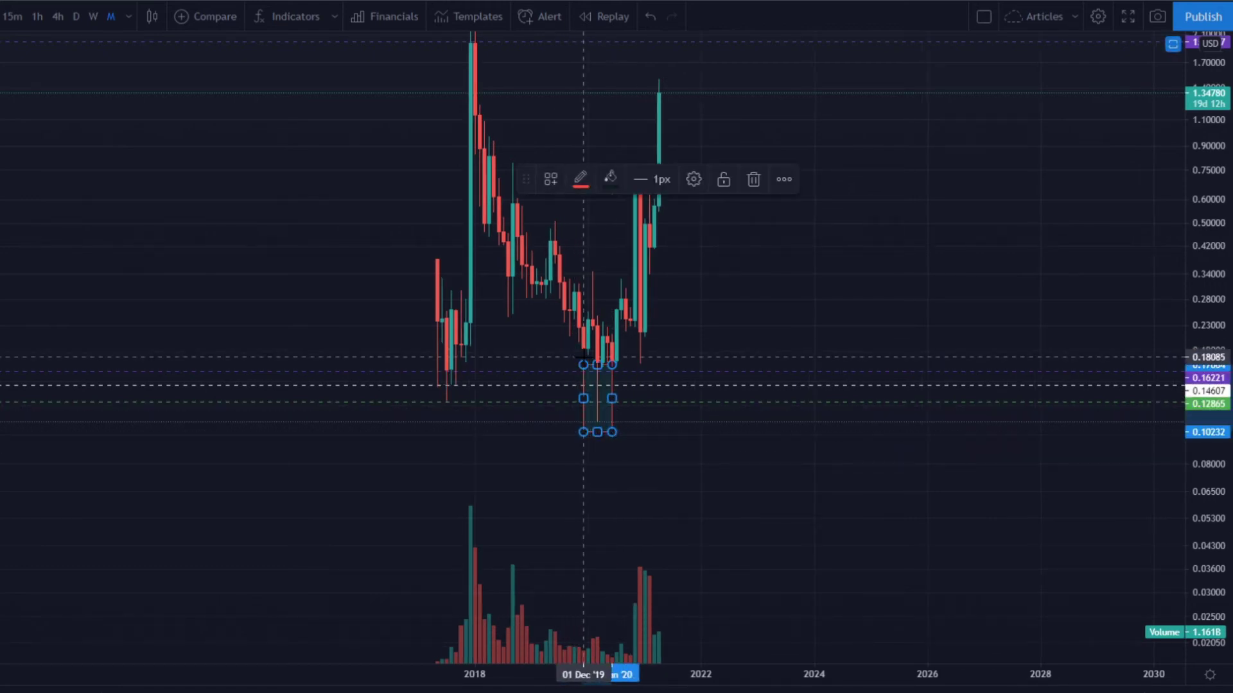
pyautogui.moveTo(583, 364); pyautogui.dragTo(674, 352)
pyautogui.press('Escape')
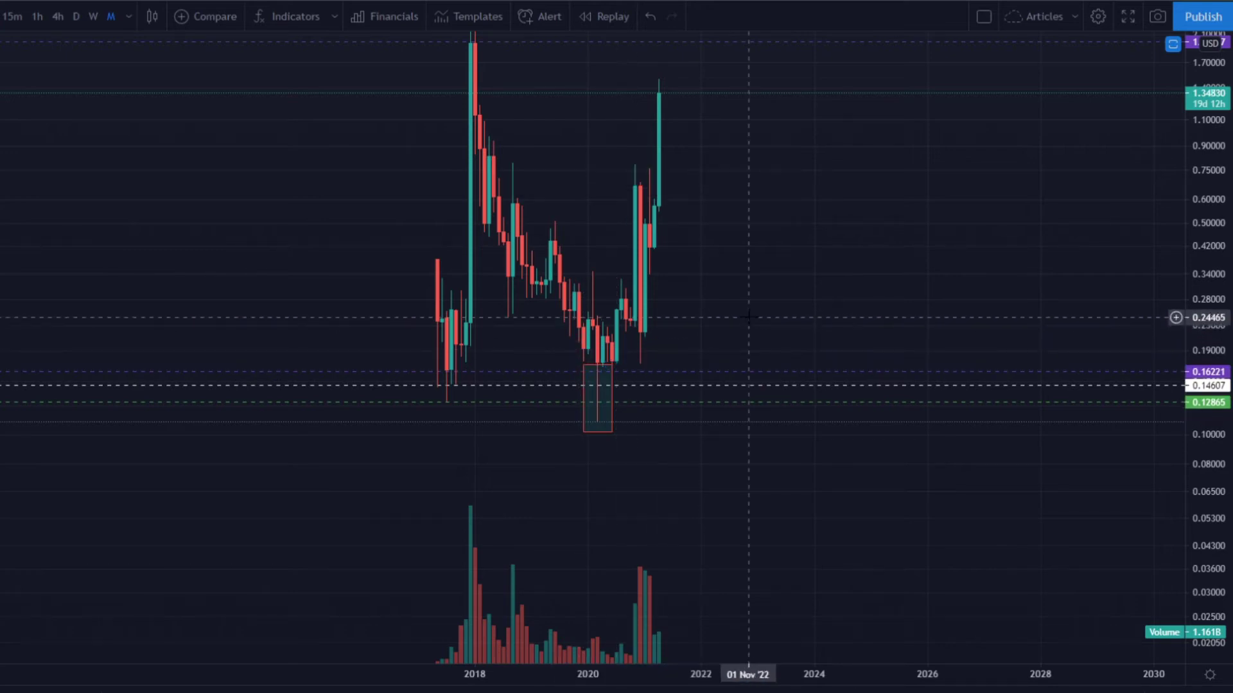
# Switch to 4-hour candles and pan back to March 2020 where price dips into the teal support box.
pyautogui.click(58, 16)
pyautogui.moveTo(385, 152); pyautogui.dragTo(1124, 334)
pyautogui.moveTo(412, 344); pyautogui.dragTo(806, 344)
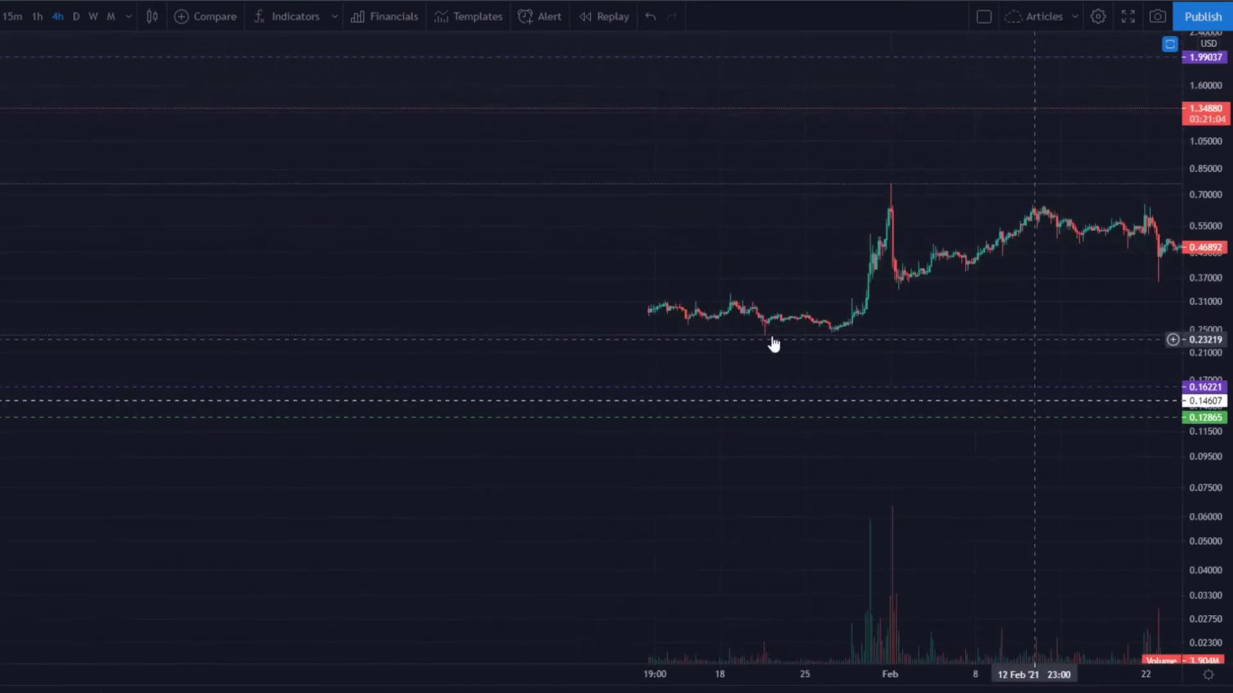
pyautogui.scroll(-4, 744, 334)
pyautogui.moveTo(598, 321); pyautogui.dragTo(768, 321)
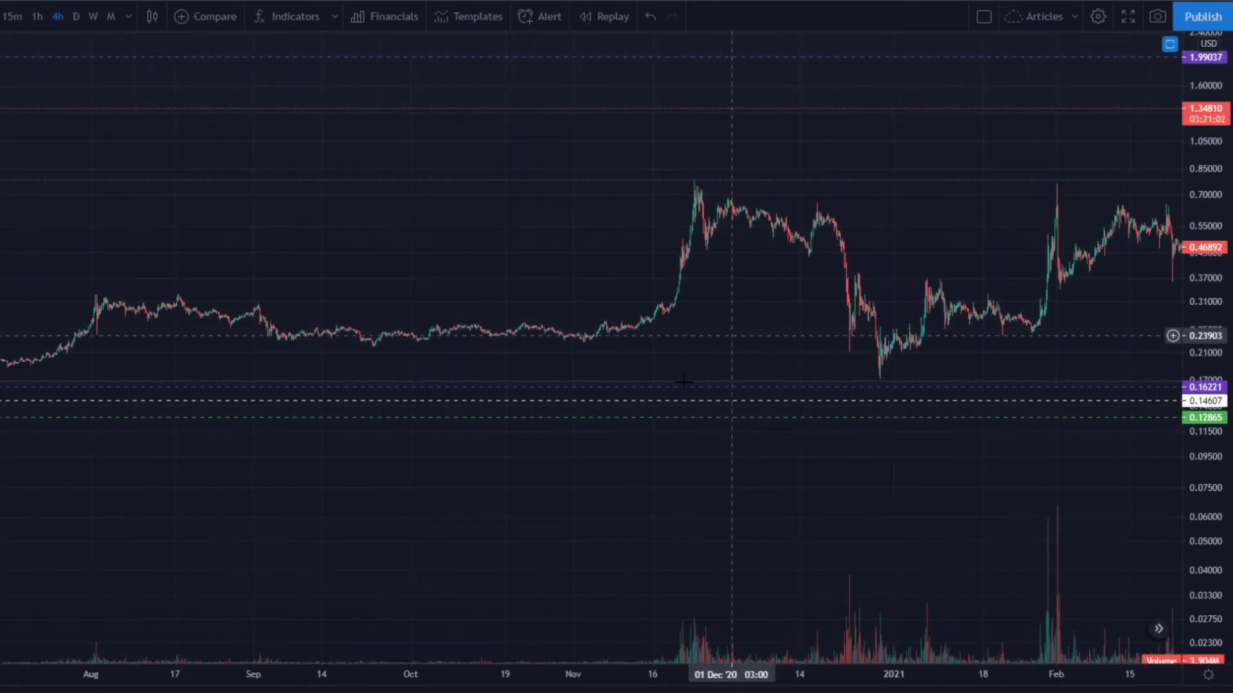
pyautogui.moveTo(807, 501); pyautogui.dragTo(979, 480)
pyautogui.moveTo(552, 382); pyautogui.dragTo(956, 372)
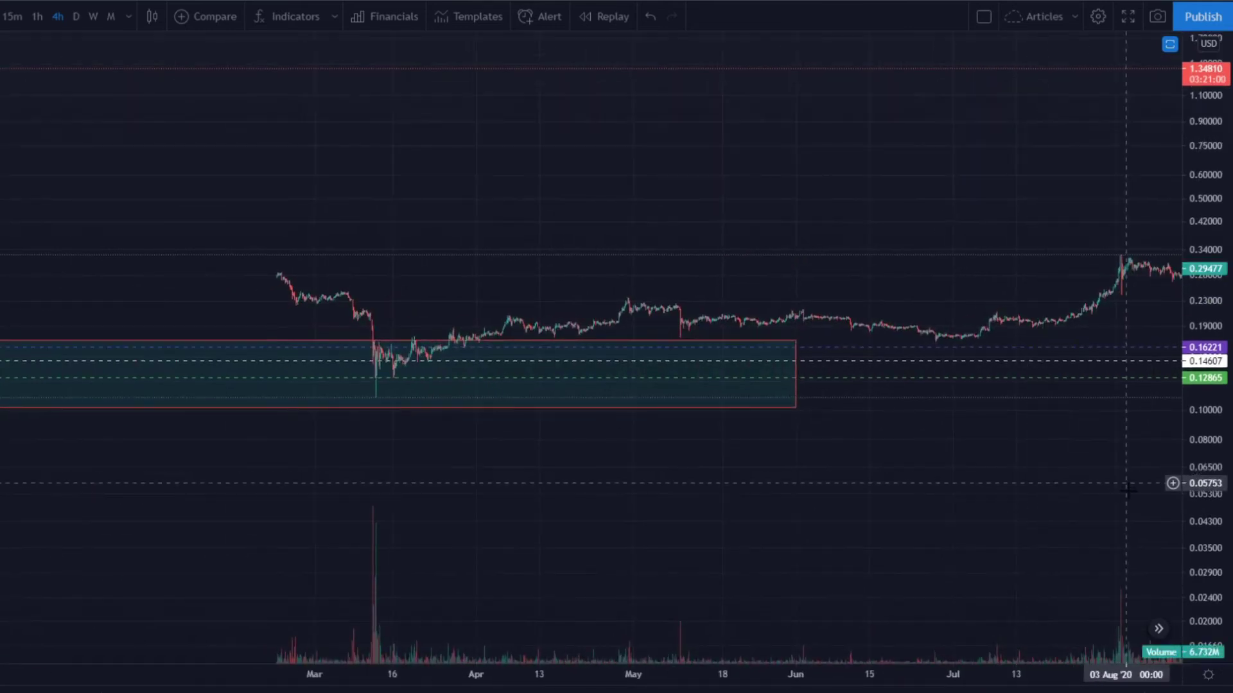
pyautogui.moveTo(869, 580); pyautogui.dragTo(1059, 619)
pyautogui.scroll(3, 1040, 619)
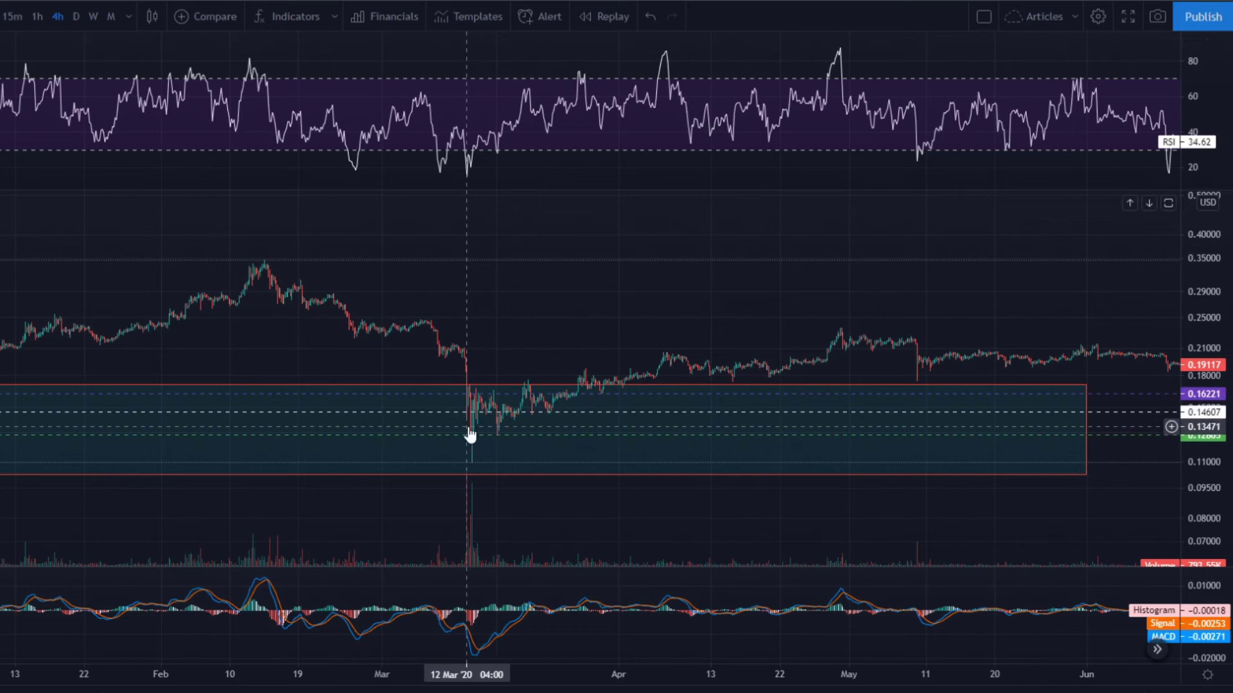
# Switch to monthly candles and maximize the price pane, hiding the RSI and MACD panes.
pyautogui.click(114, 12)
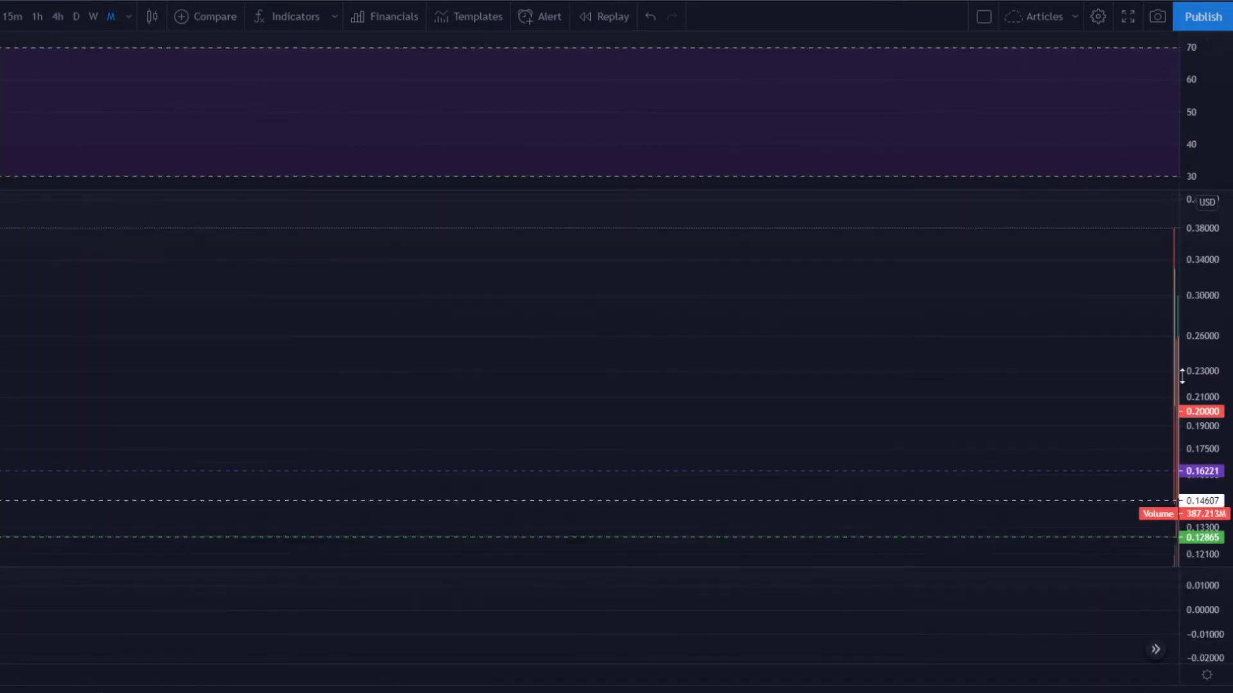
pyautogui.moveTo(1123, 375); pyautogui.dragTo(514, 358)
pyautogui.scroll(2, 703, 417)
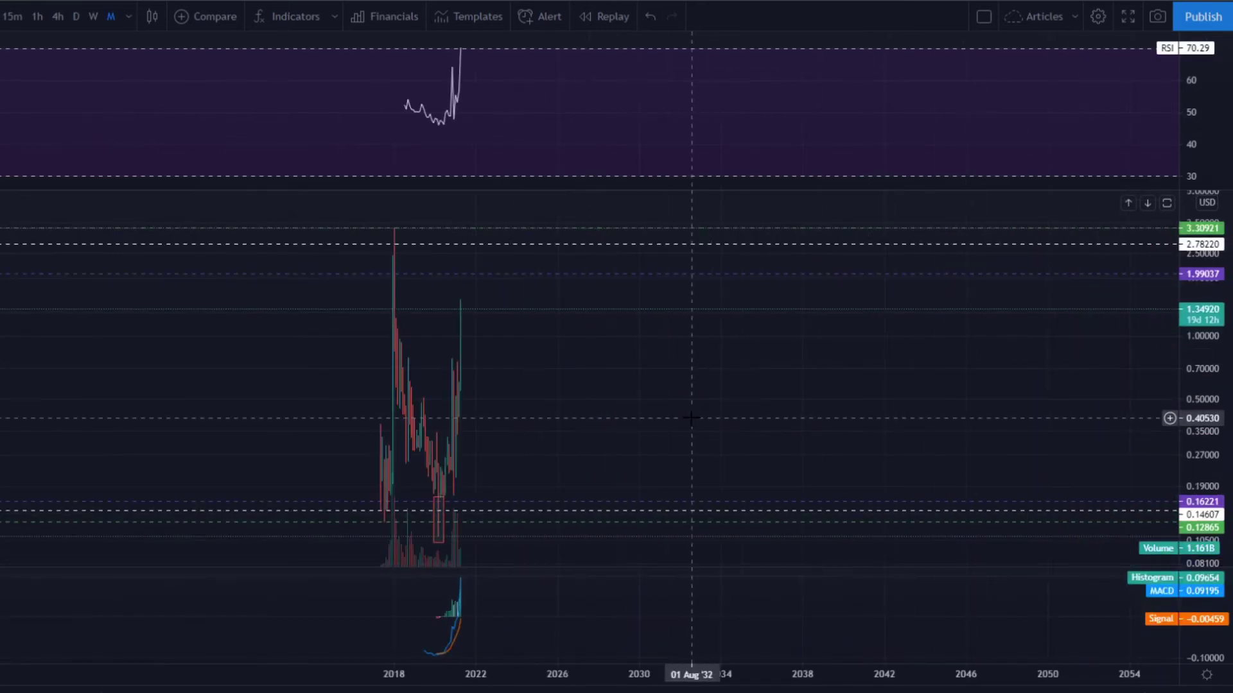
pyautogui.doubleClick(690, 418)
pyautogui.moveTo(709, 413); pyautogui.dragTo(1013, 385)
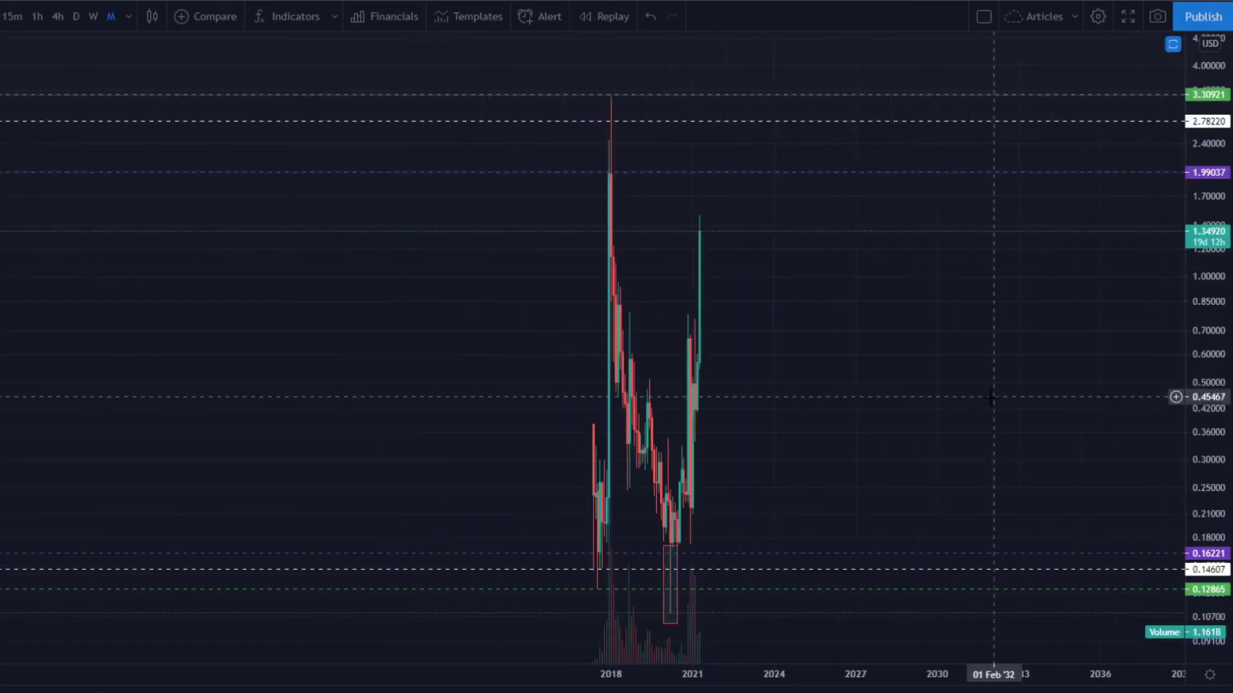
pyautogui.scroll(2, 970, 403)
pyautogui.scroll(2, 776, 421)
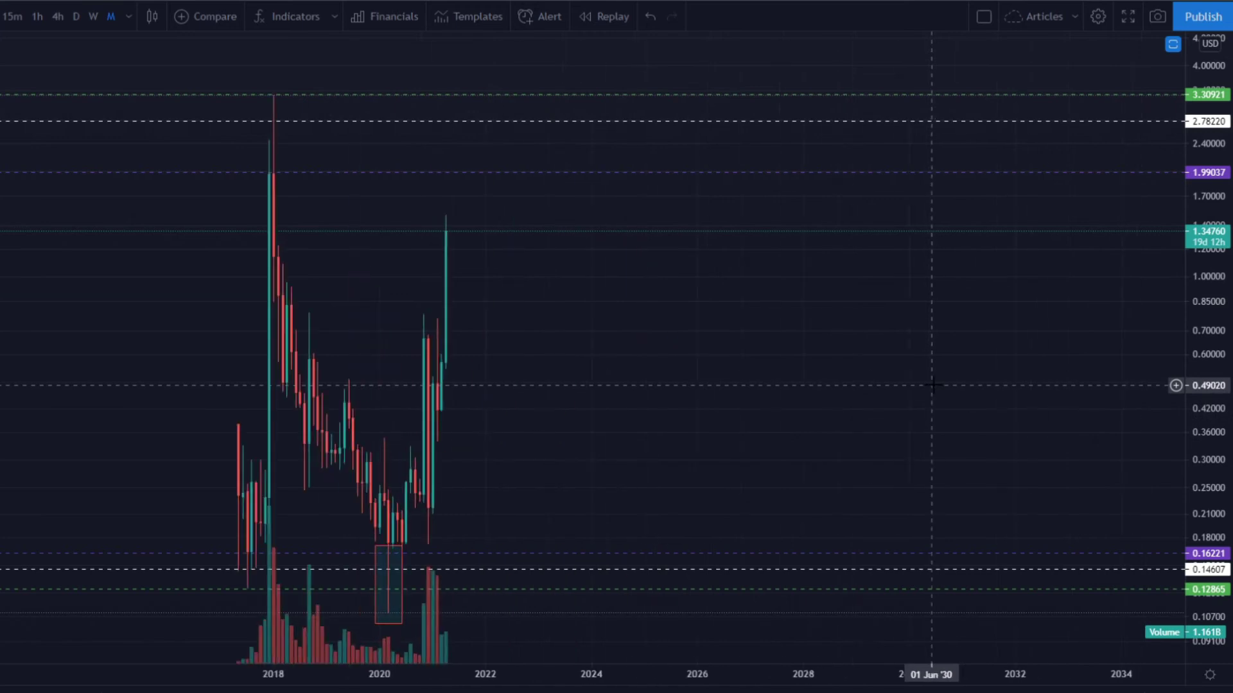
pyautogui.moveTo(645, 430); pyautogui.dragTo(969, 341)
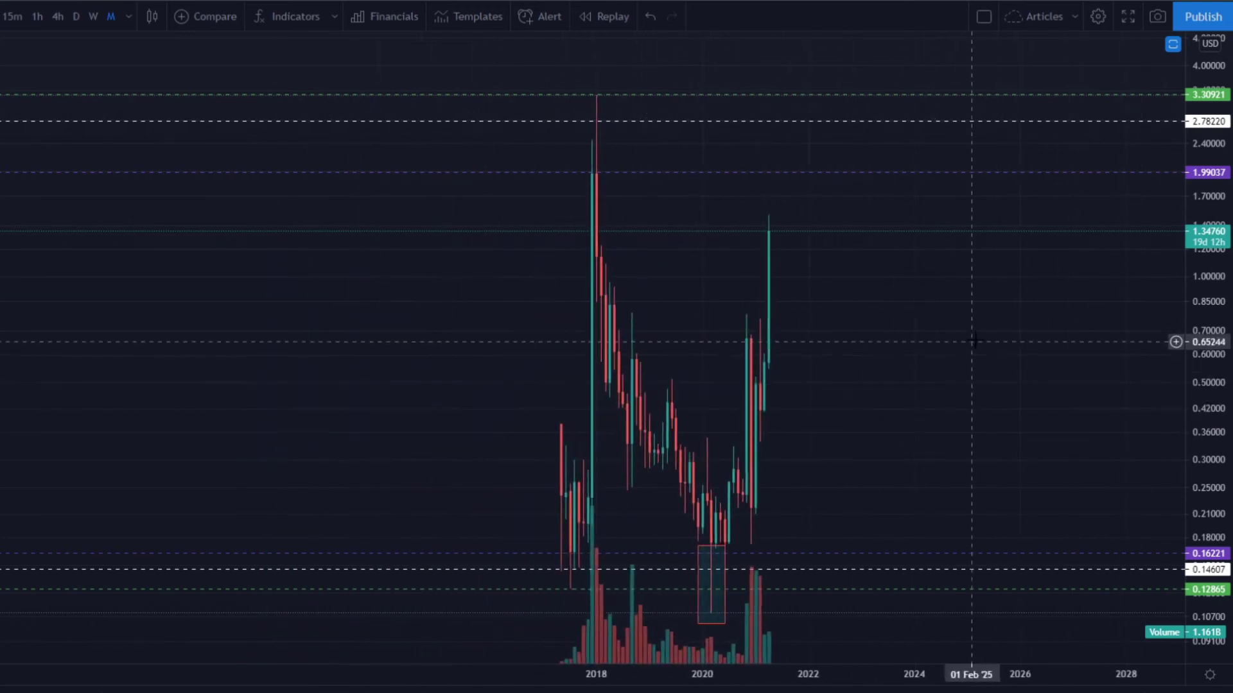
# Delete the red box near the 2020 lows and switch to weekly candles.
pyautogui.click(699, 546)
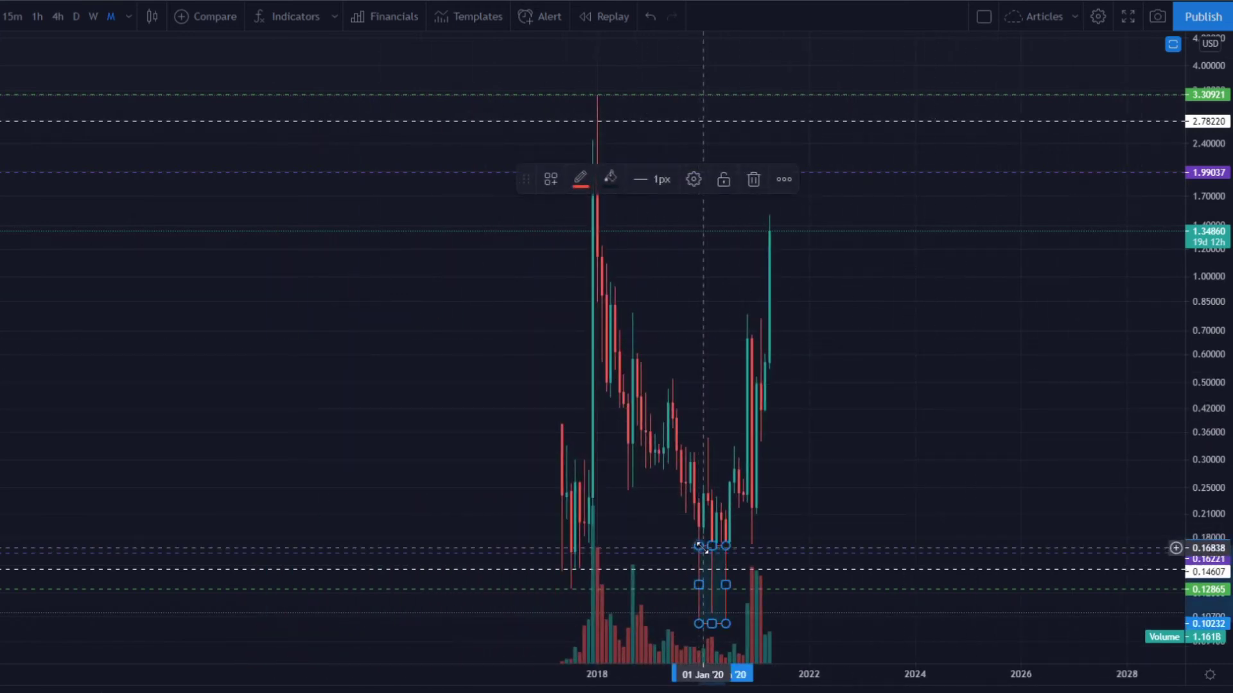
pyautogui.press('Delete')
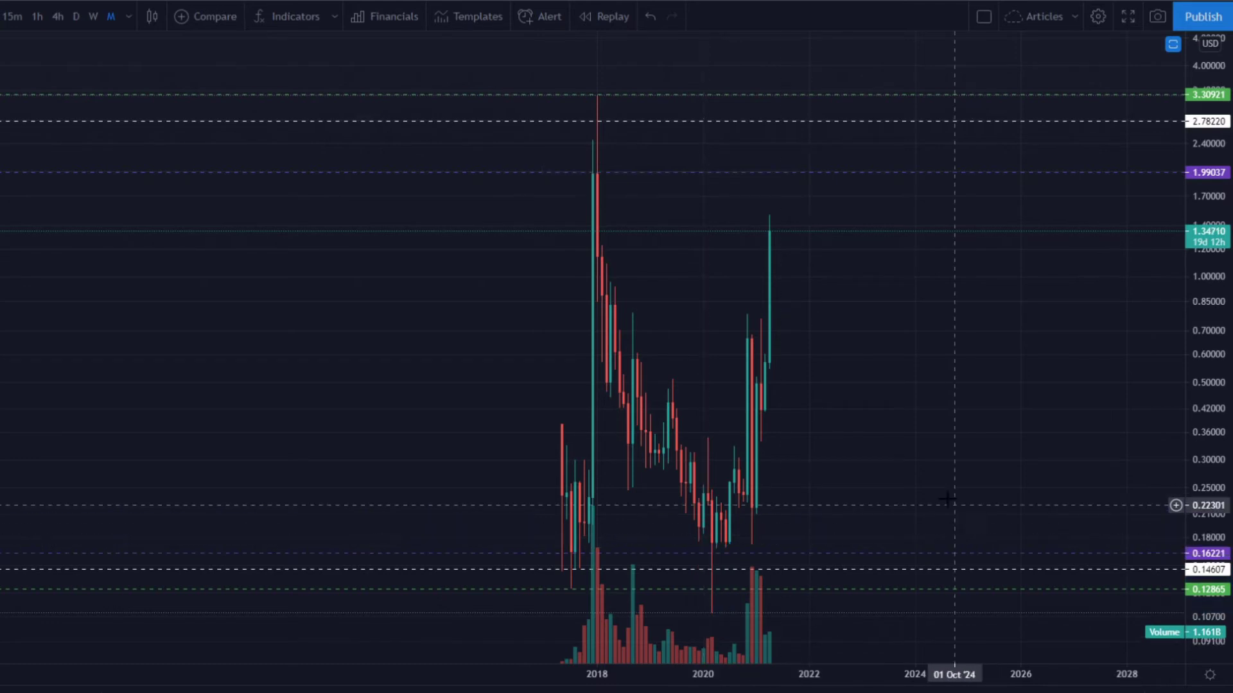
pyautogui.moveTo(970, 594); pyautogui.dragTo(1091, 382)
pyautogui.scroll(2, 1031, 393)
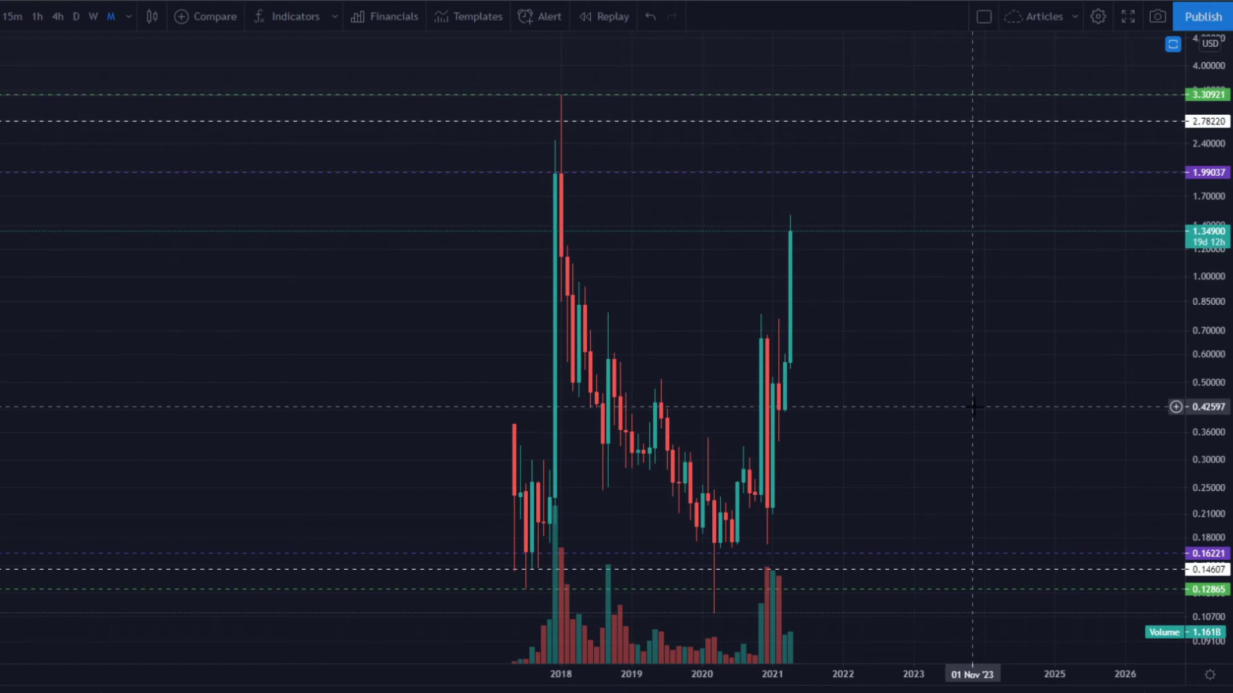
pyautogui.scroll(2, 973, 406)
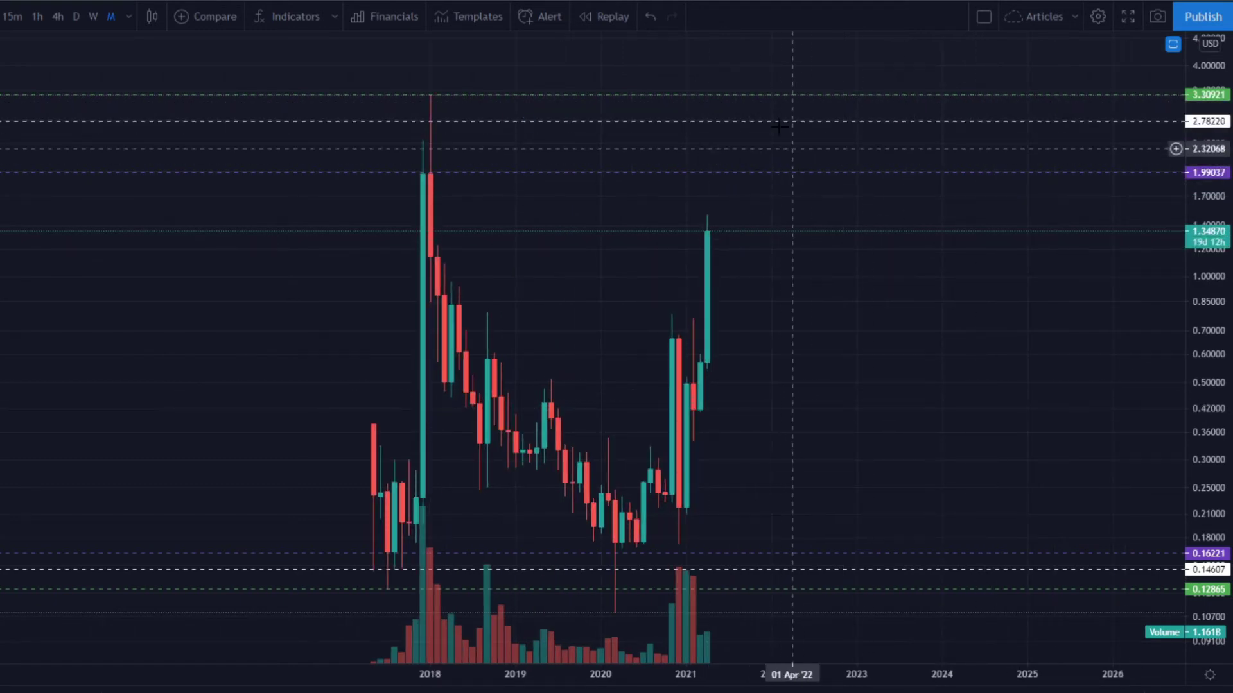
pyautogui.scroll(3, 815, 321)
pyautogui.scroll(-2, 782, 320)
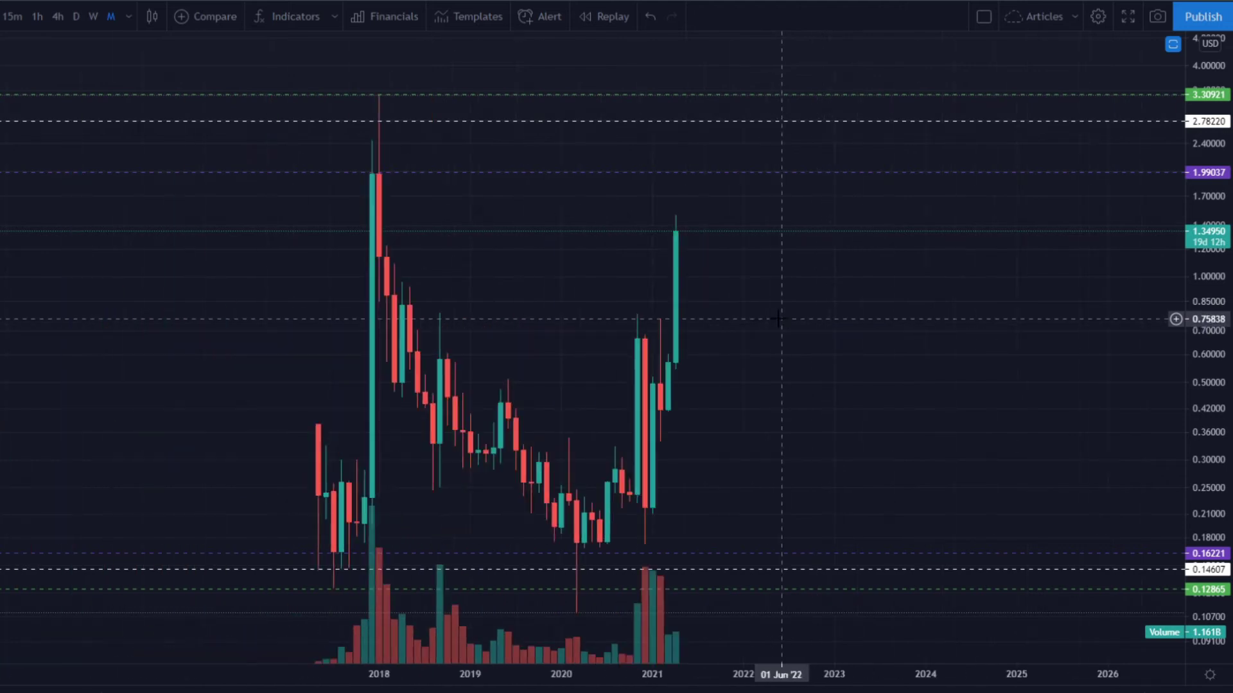
pyautogui.click(88, 20)
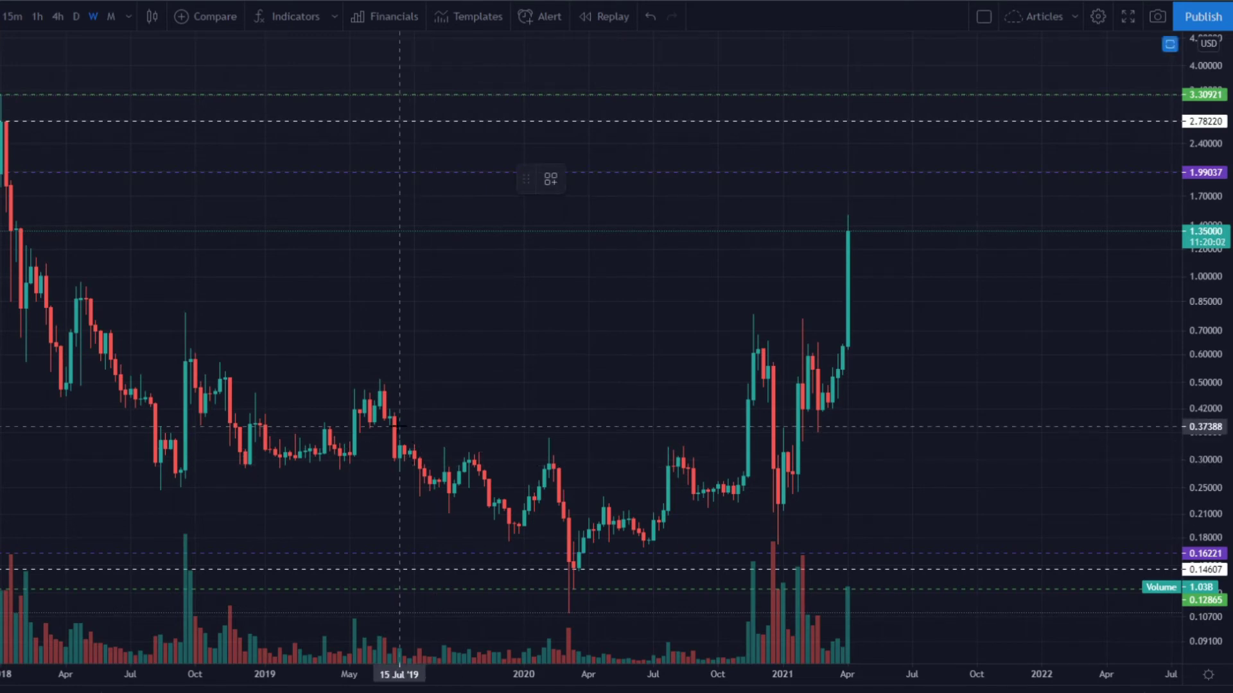
pyautogui.click(379, 388)
pyautogui.click(505, 528)
pyautogui.click(549, 459)
pyautogui.click(573, 570)
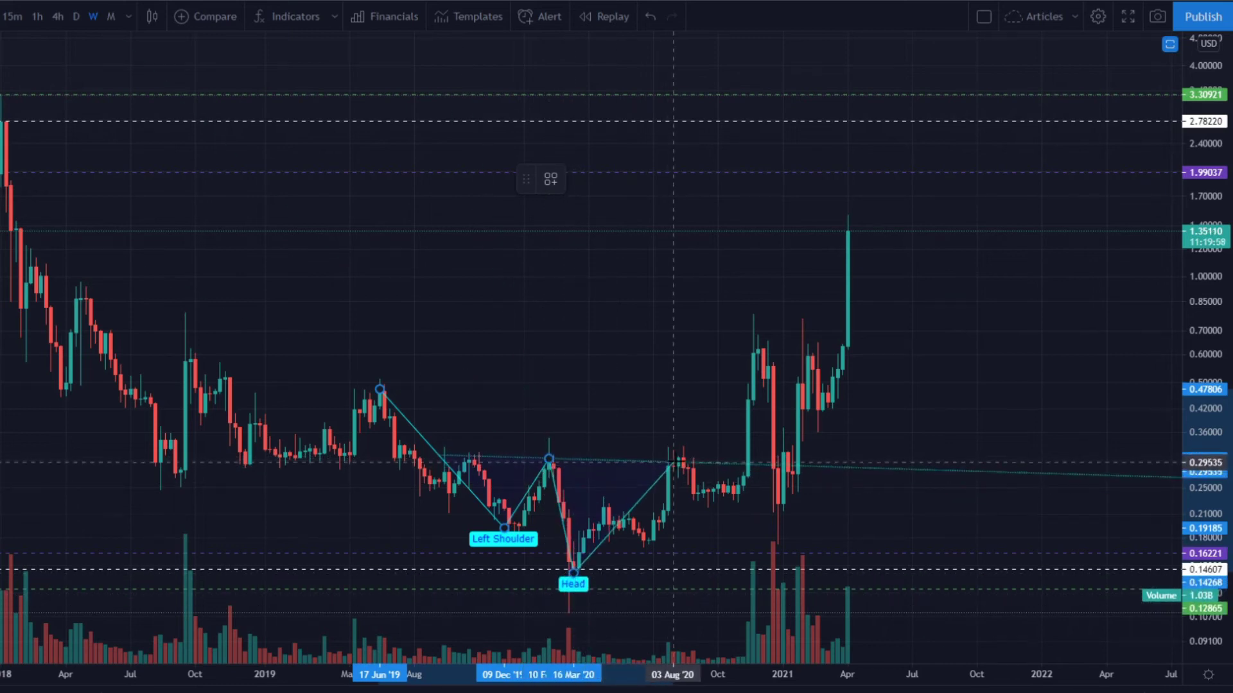
pyautogui.click(673, 459)
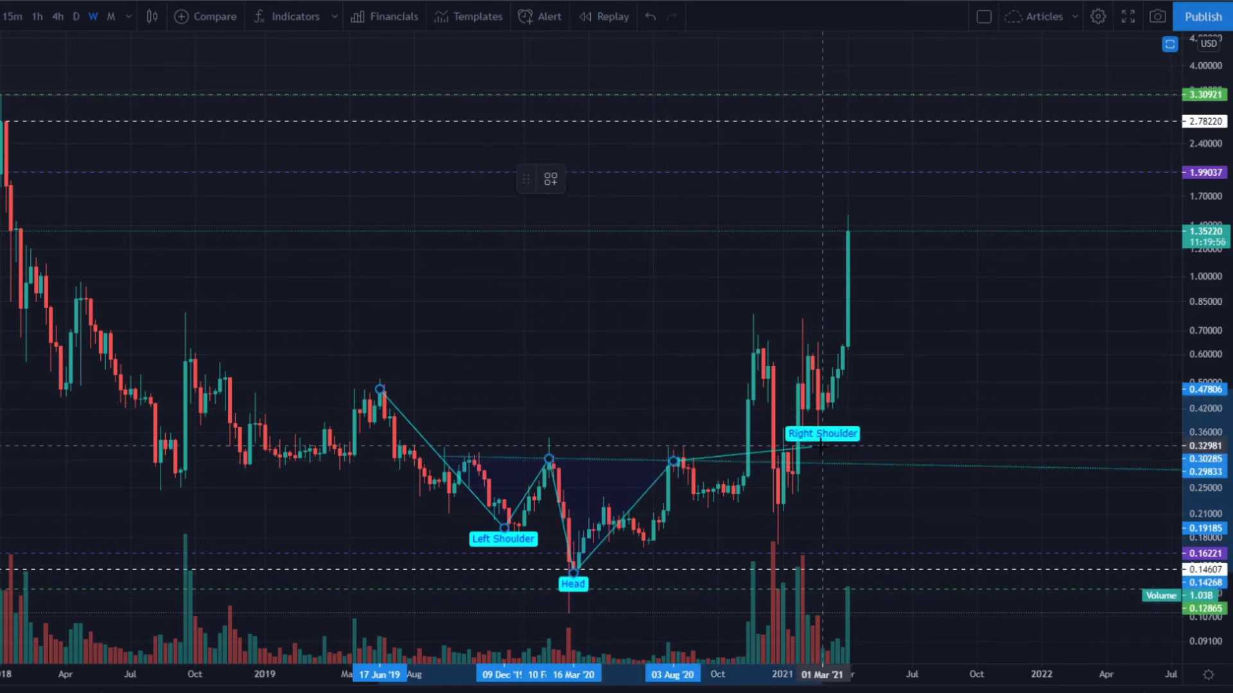
pyautogui.press('Escape')
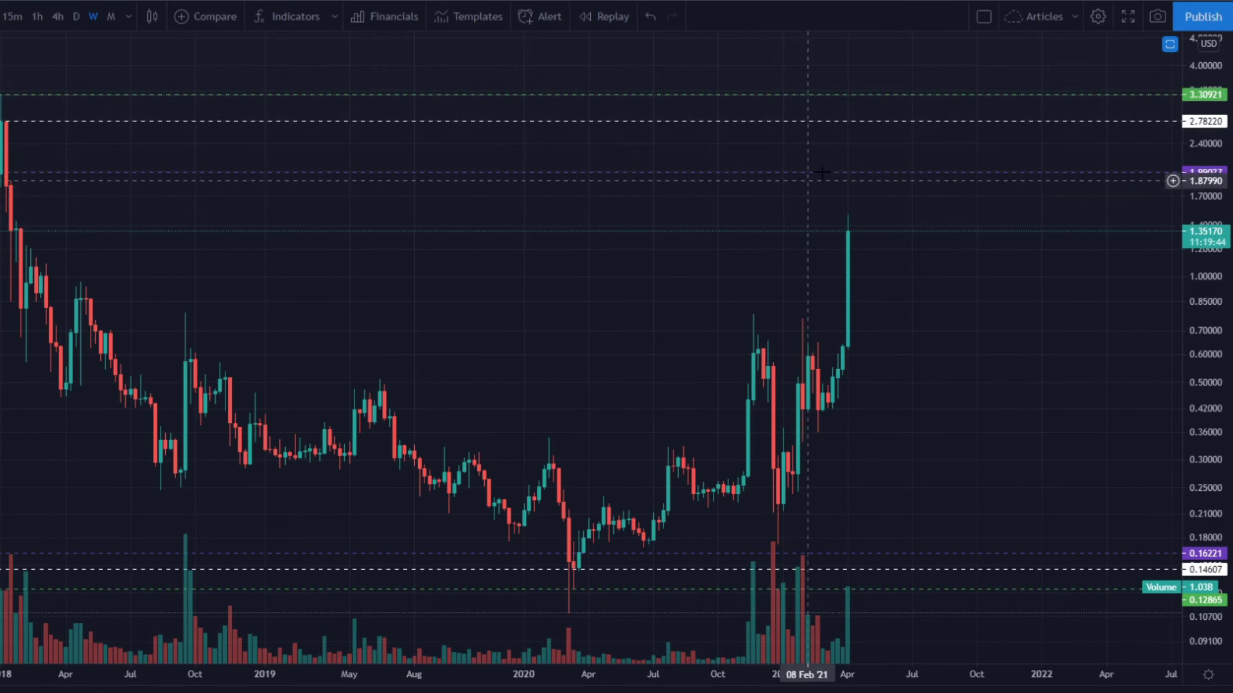
# Switch to monthly candles extending to 2026 and recolour a horizontal line red.
pyautogui.click(110, 16)
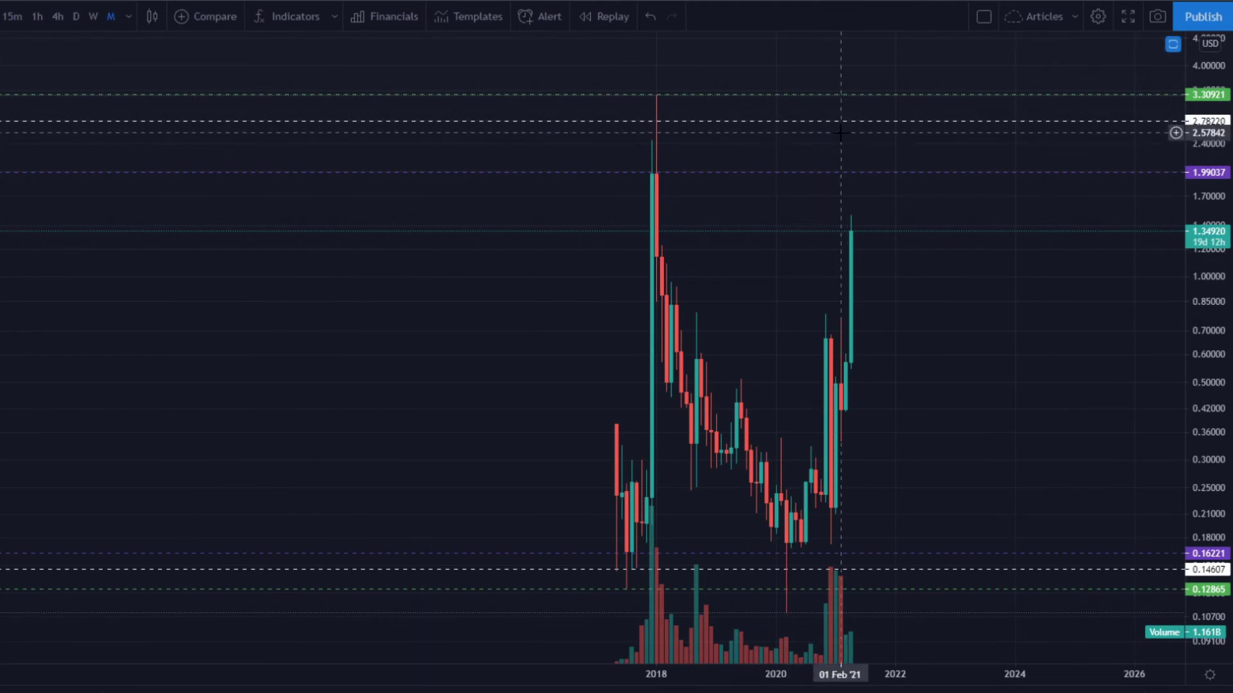
pyautogui.scroll(2, 835, 125)
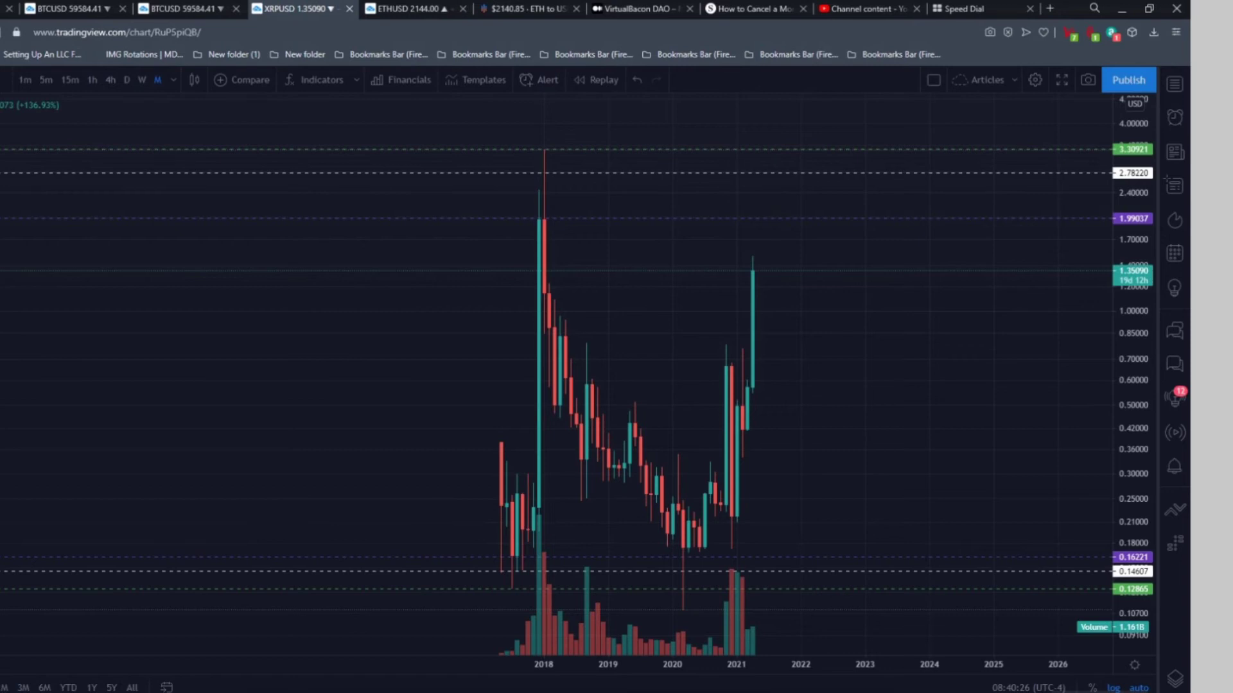
pyautogui.click(406, 74)
pyautogui.click(611, 155)
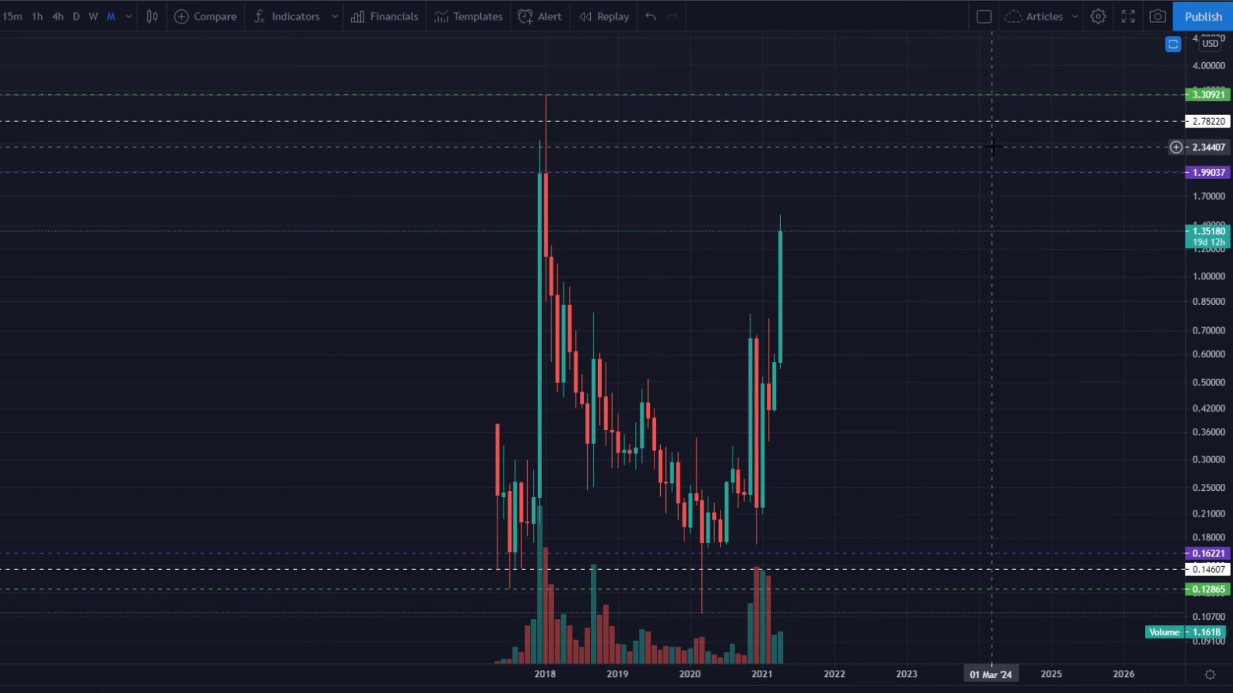
# Review daily candles with RSI and MACD, adjusting the price scale, then switch to weekly candles.
pyautogui.click(77, 16)
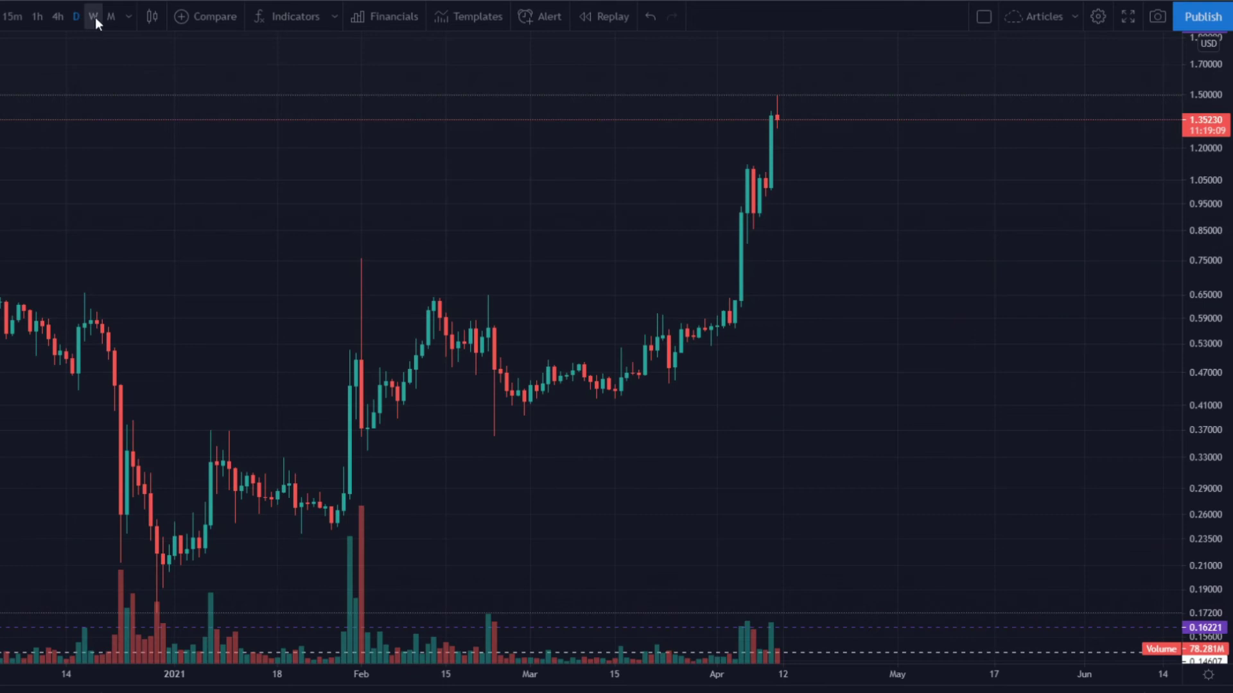
pyautogui.scroll(-1, 770, 353)
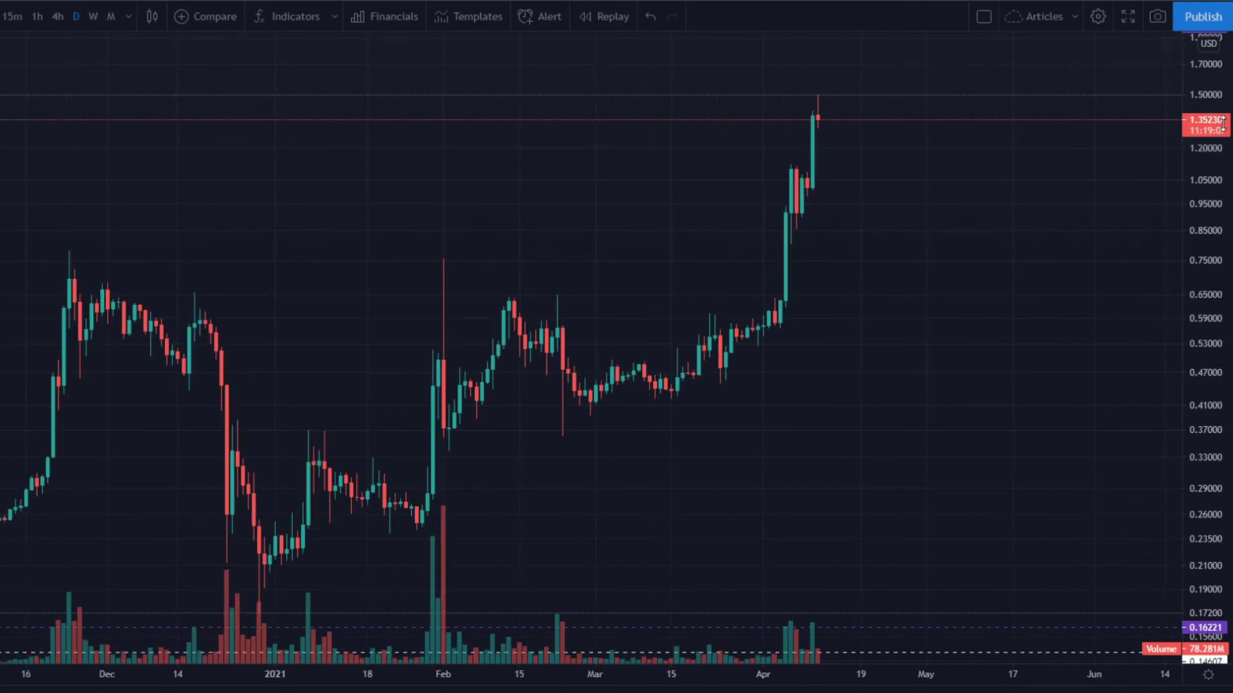
pyautogui.moveTo(1222, 124); pyautogui.dragTo(1222, 136)
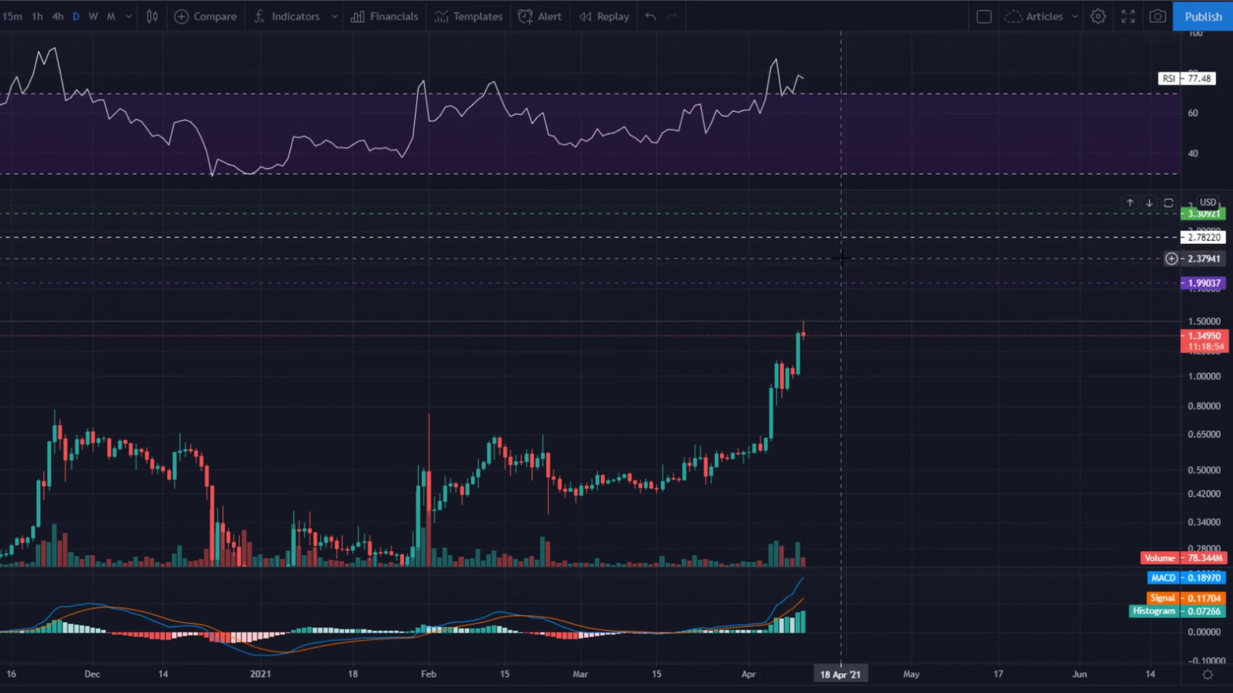
pyautogui.moveTo(825, 292); pyautogui.dragTo(787, 353)
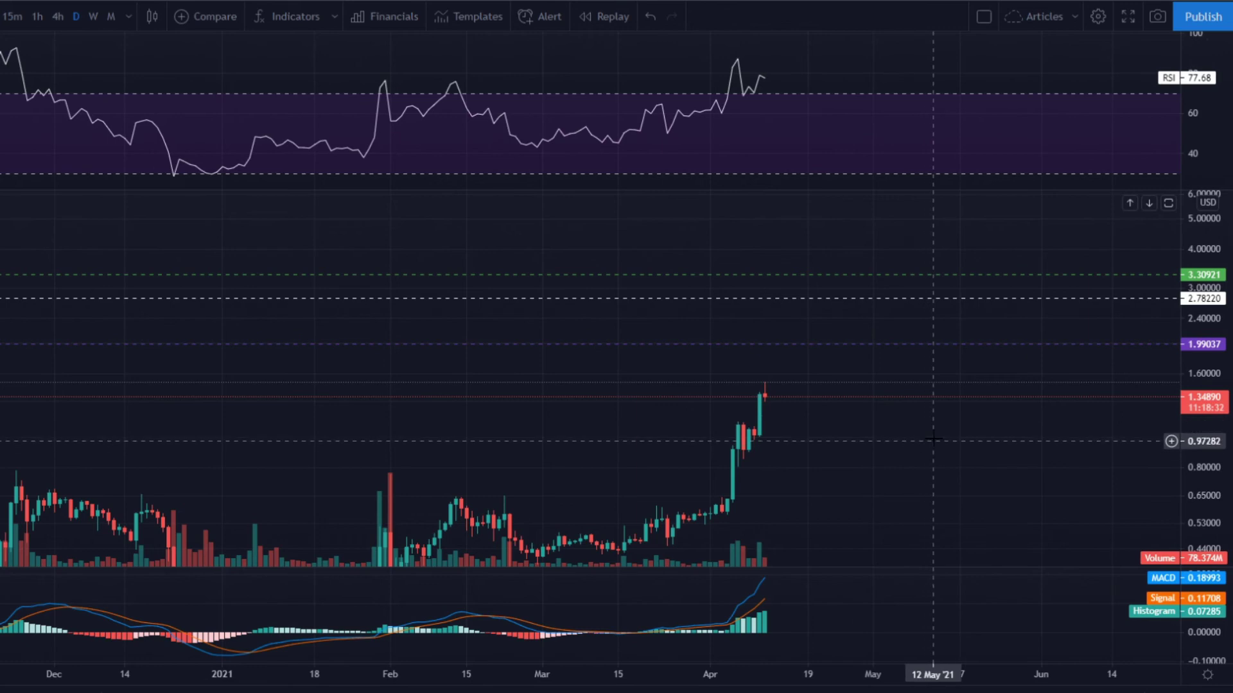
pyautogui.moveTo(934, 436); pyautogui.dragTo(889, 367)
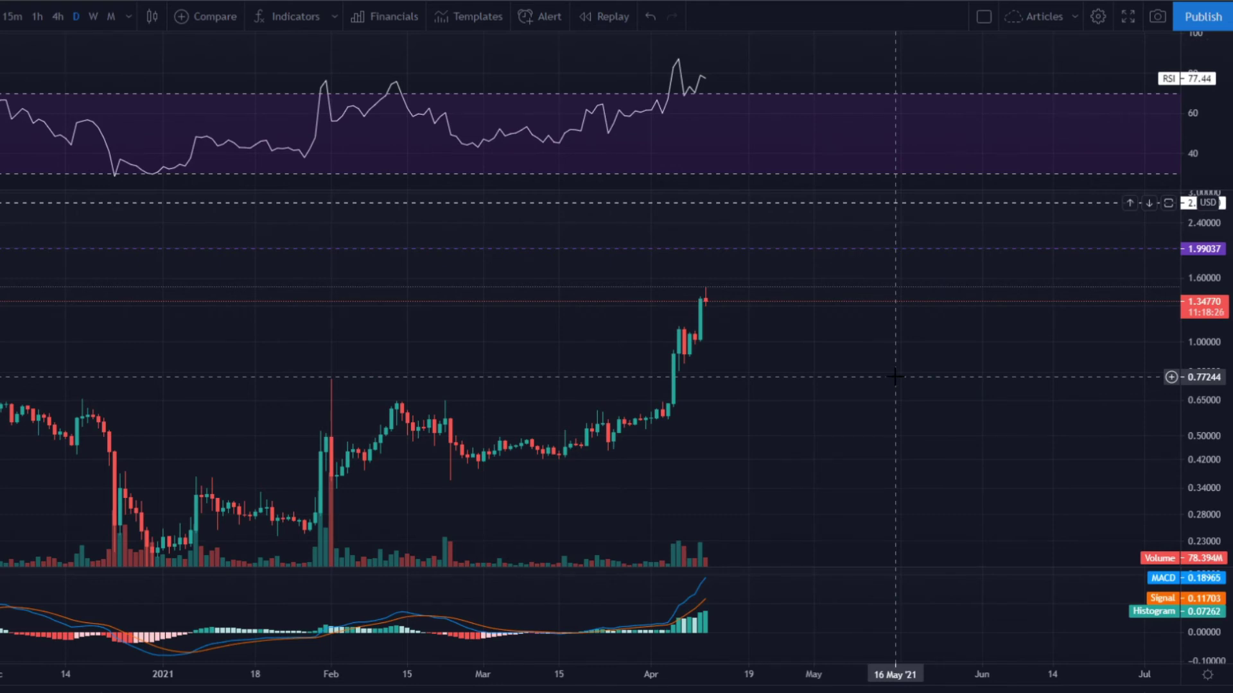
pyautogui.scroll(-1, 895, 379)
pyautogui.click(98, 18)
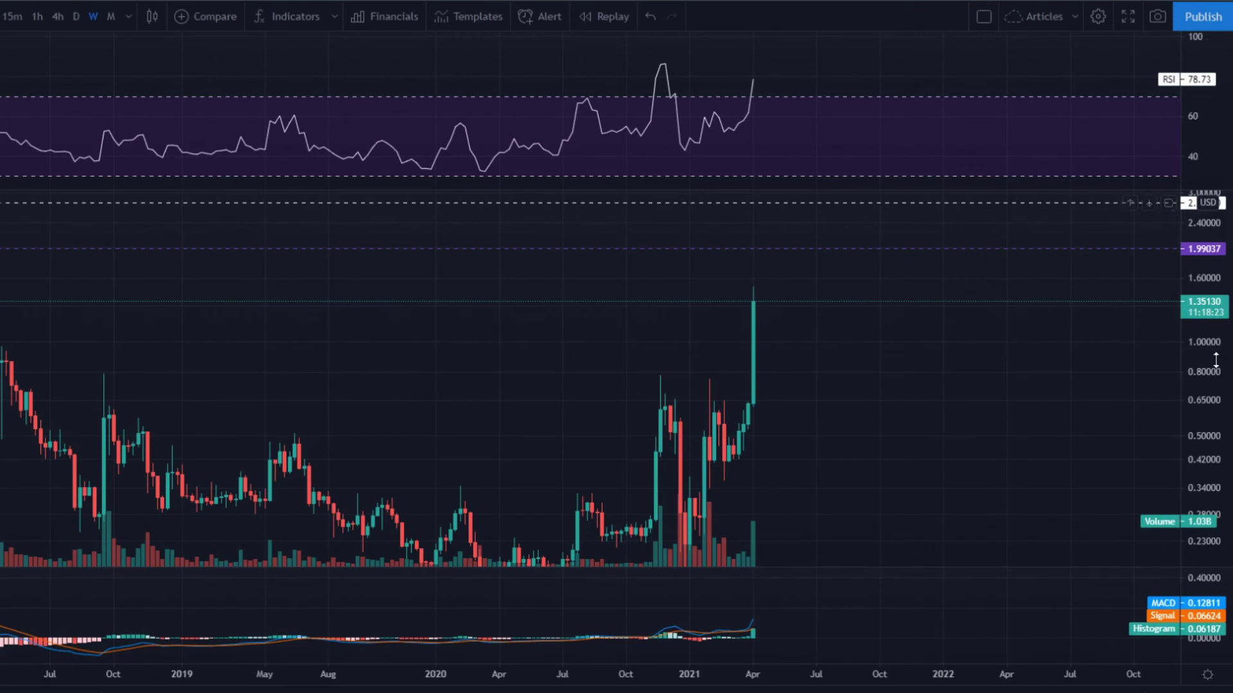
# Measure a weekly price range from about 2.00 to 3.33, reading +1.32331 (66.04%).
pyautogui.scroll(-3, 815, 308)
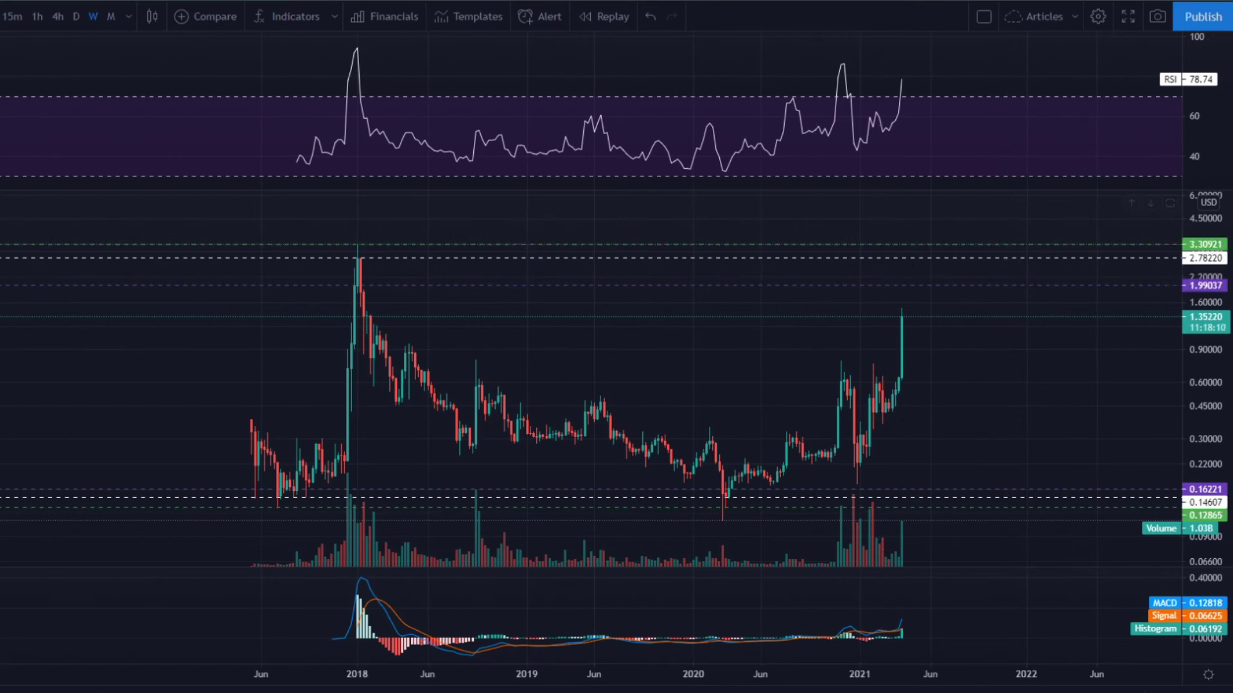
pyautogui.click(859, 284)
pyautogui.click(882, 244)
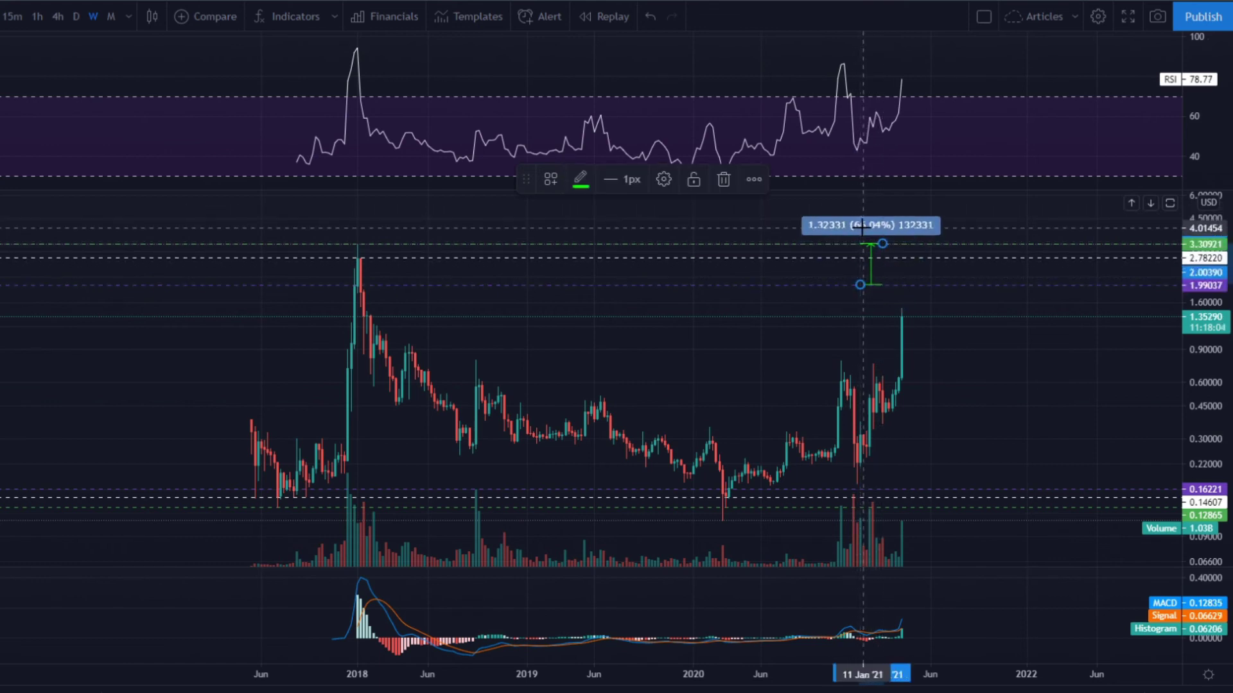